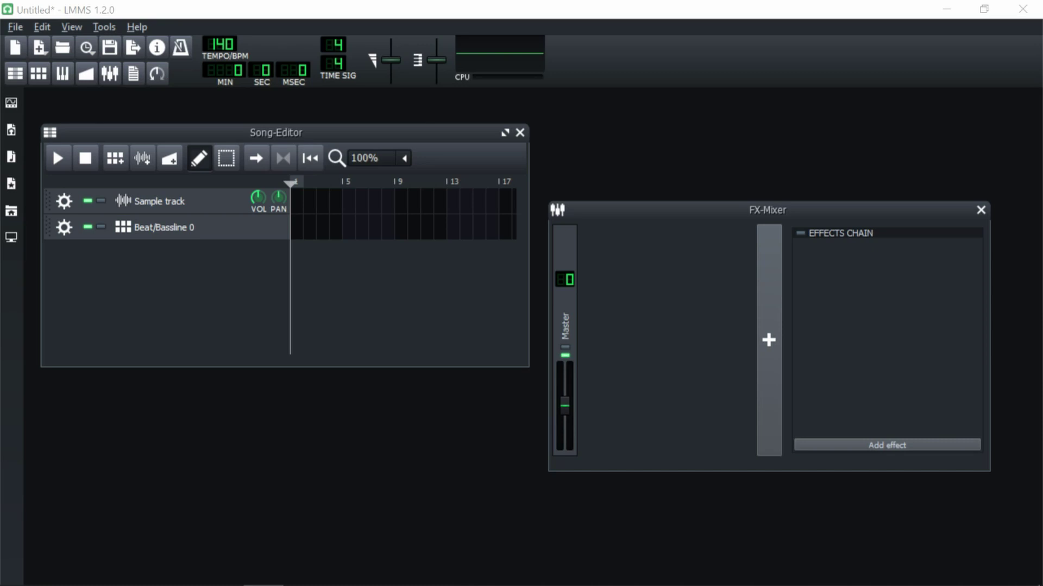
# Switch to Audacity and open the second Earth, Wind & Fire audio file from the Samples folder.
pyautogui.click(947, 9)
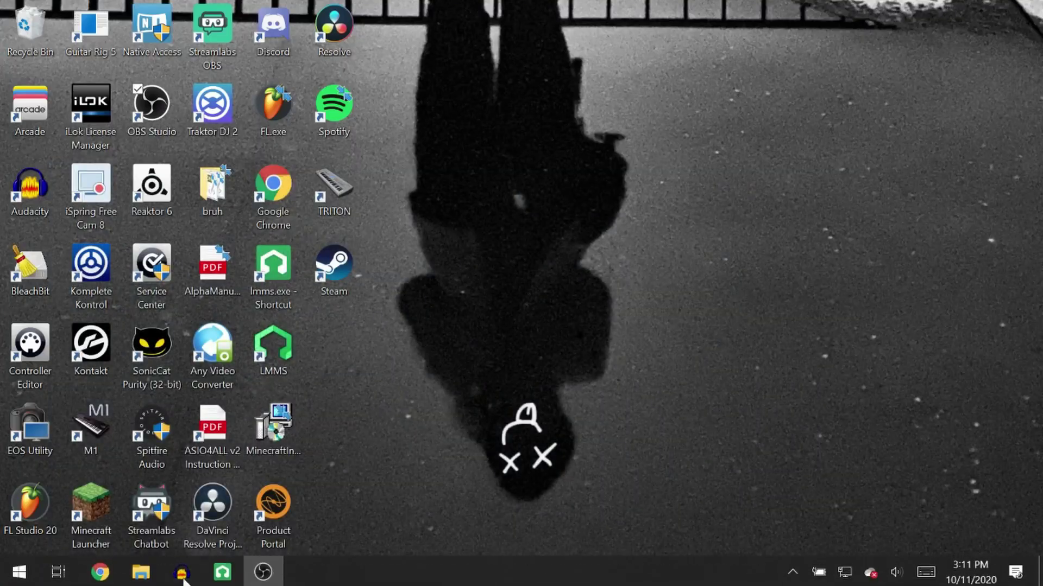
pyautogui.click(263, 571)
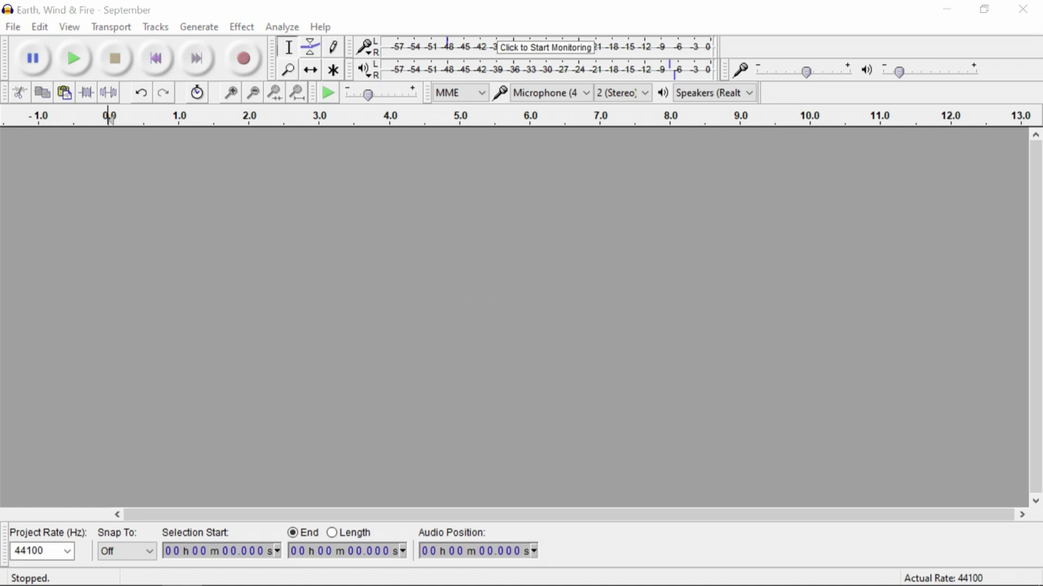
pyautogui.hotkey('ctrl', 'o')
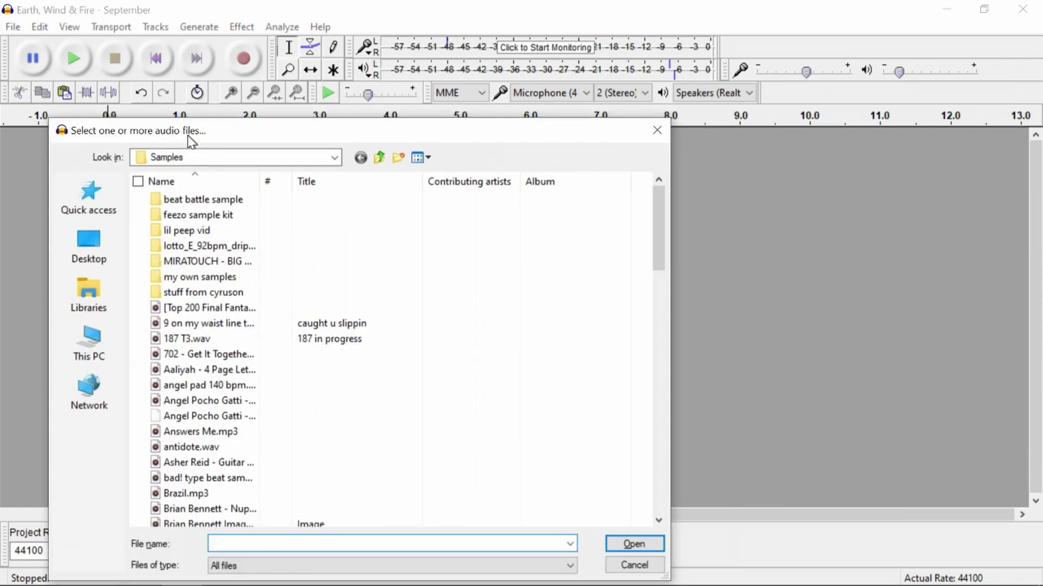
pyautogui.moveTo(190, 138); pyautogui.dragTo(319, 77)
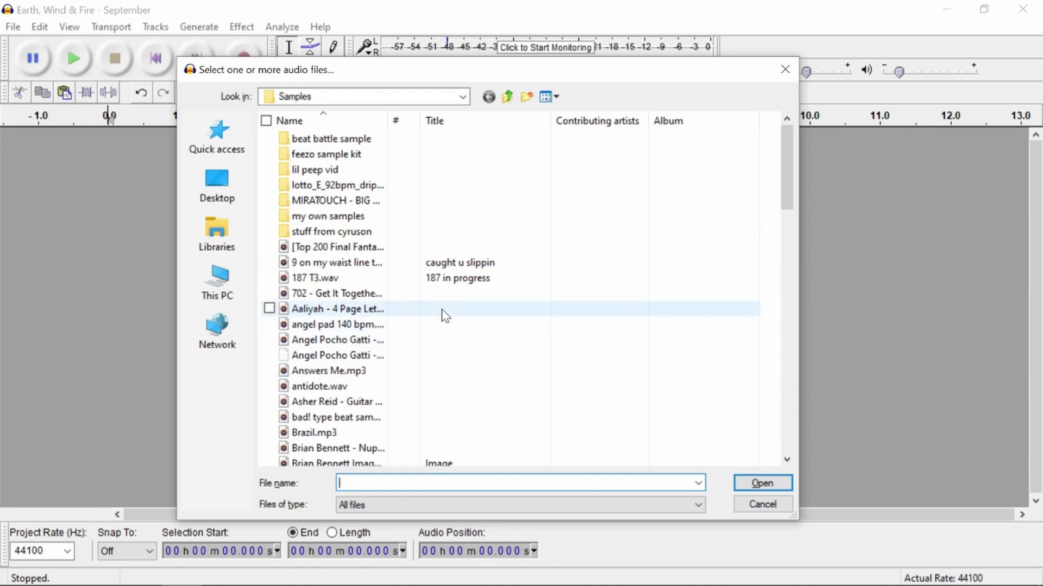
pyautogui.scroll(-8, 445, 316)
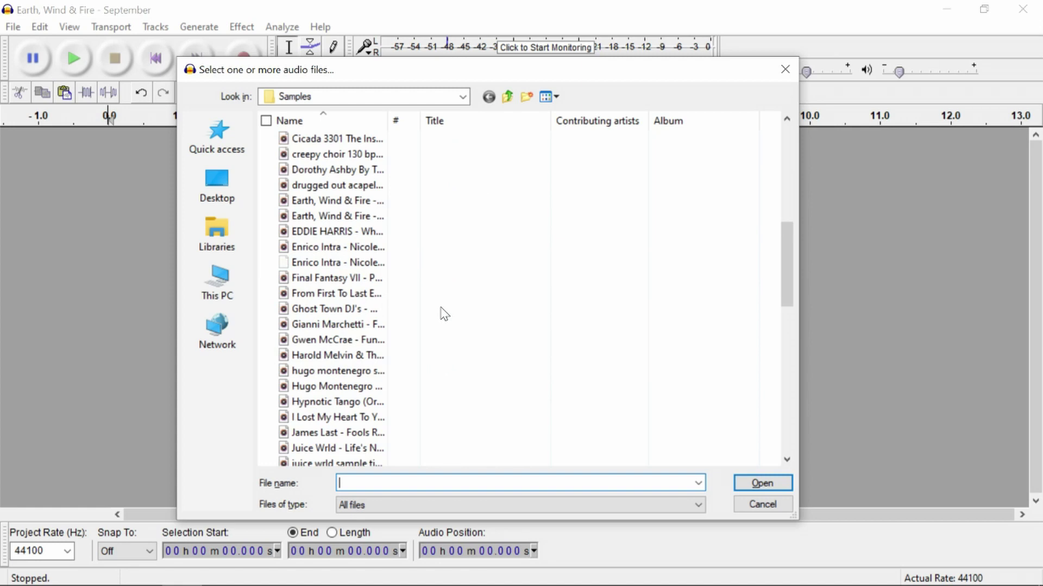
pyautogui.scroll(1, 444, 314)
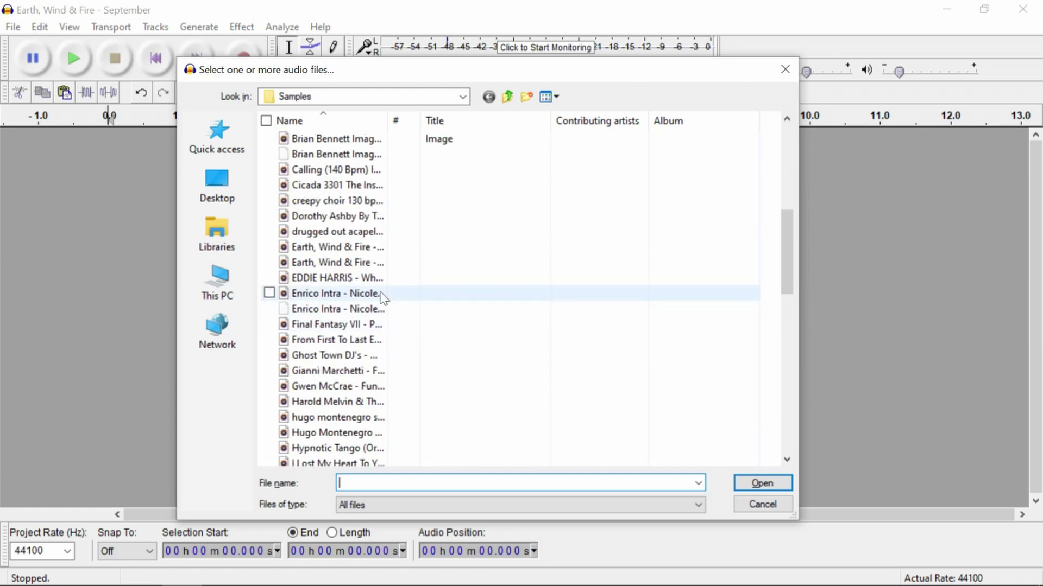
pyautogui.doubleClick(373, 262)
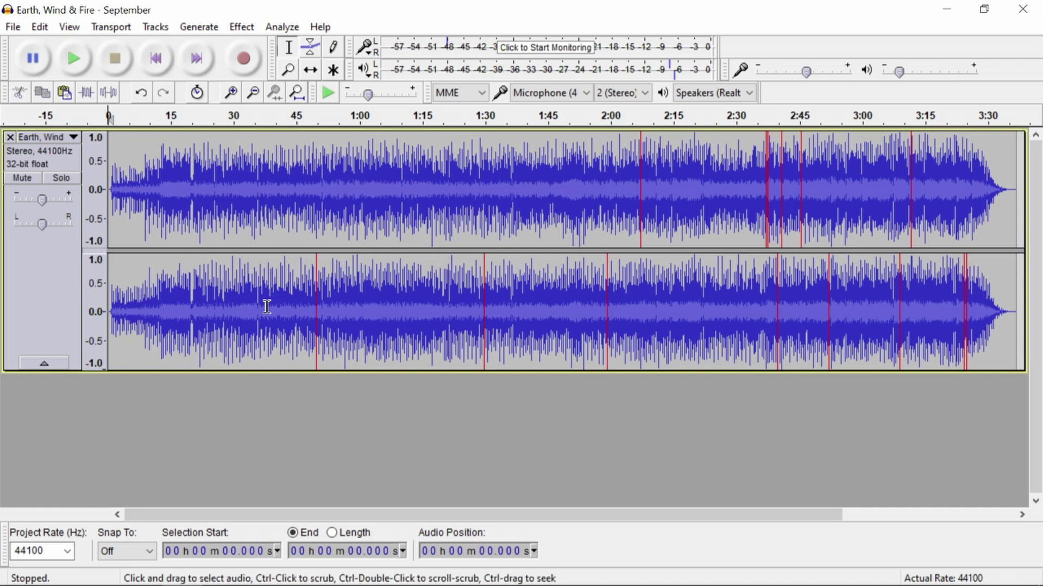
# Apply Change Pitch to the entire track, lowering it from F to C, which is -5.00 semitones.
pyautogui.click(52, 268)
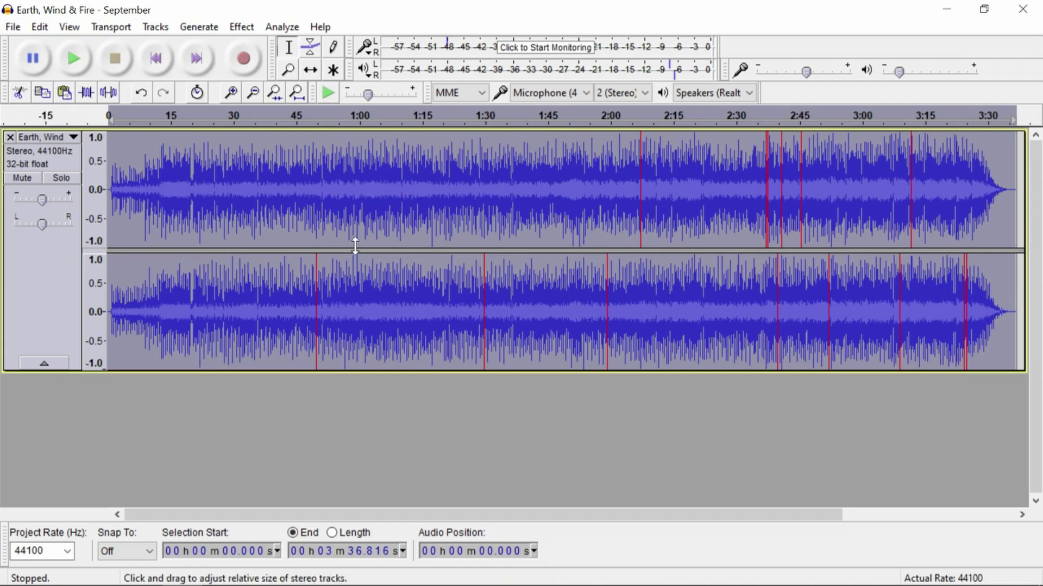
pyautogui.click(243, 27)
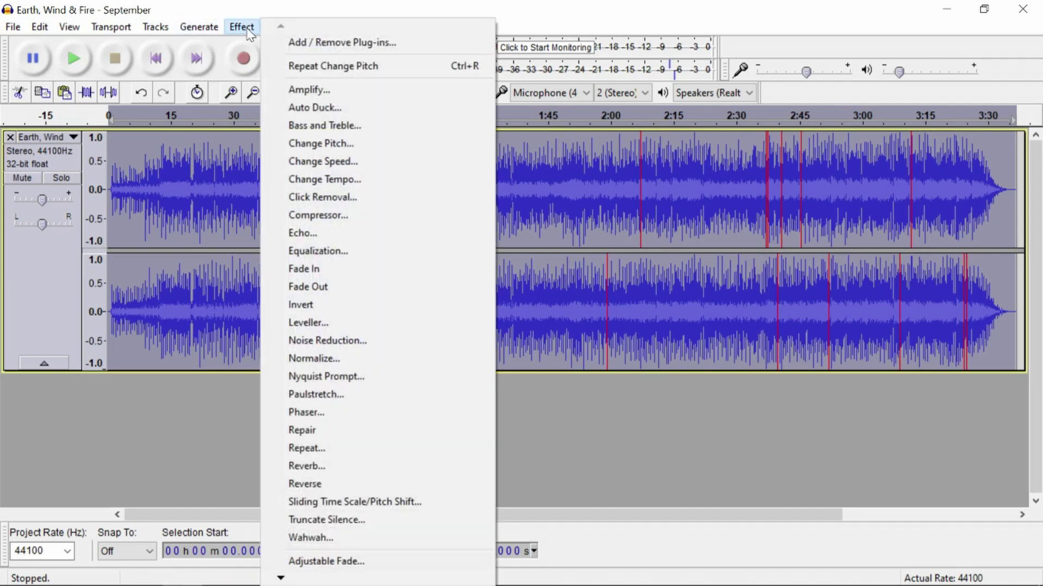
pyautogui.click(325, 151)
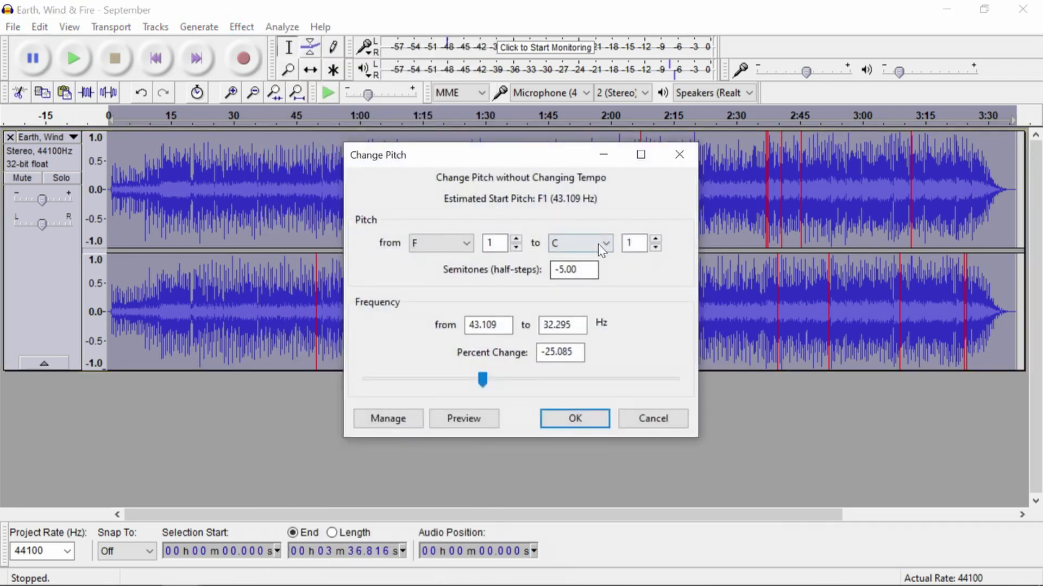
pyautogui.click(602, 246)
pyautogui.click(578, 322)
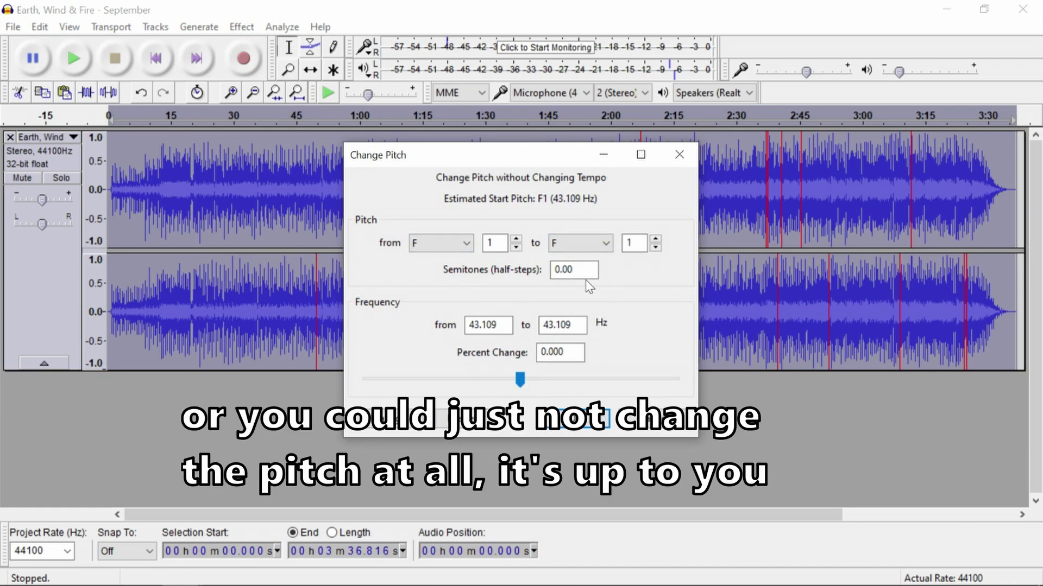
pyautogui.click(604, 243)
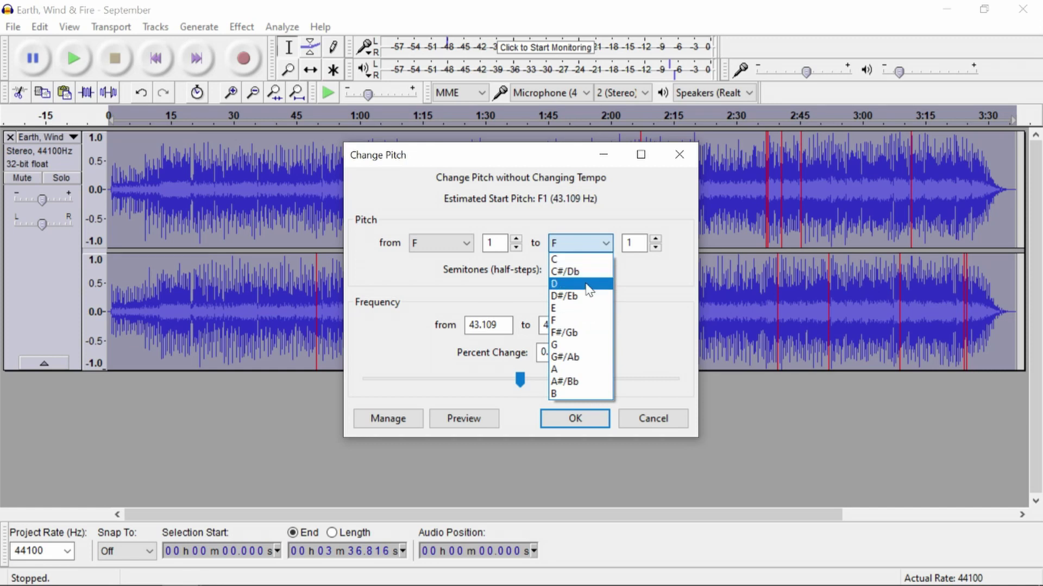
pyautogui.click(572, 260)
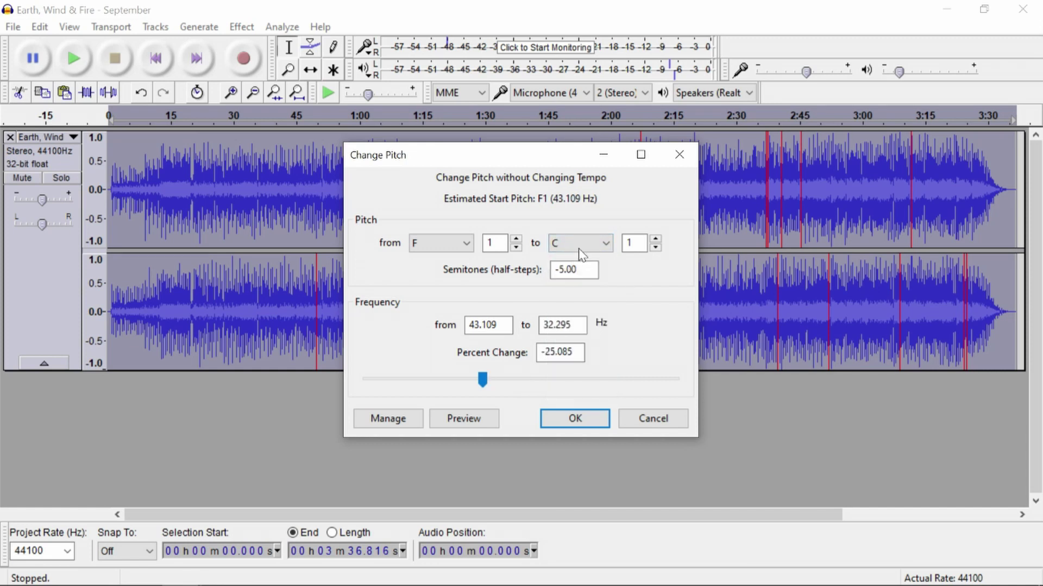
pyautogui.click(574, 418)
# Listen to the repitched song from about 0.9 s and again from about 20.6 s.
pyautogui.click(123, 194)
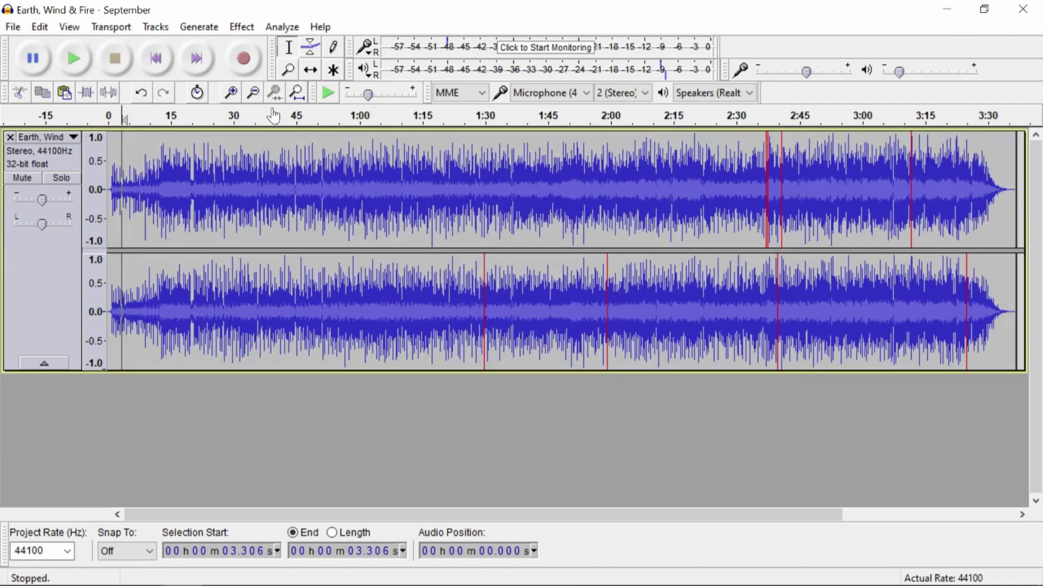
pyautogui.click(233, 93)
pyautogui.click(232, 93)
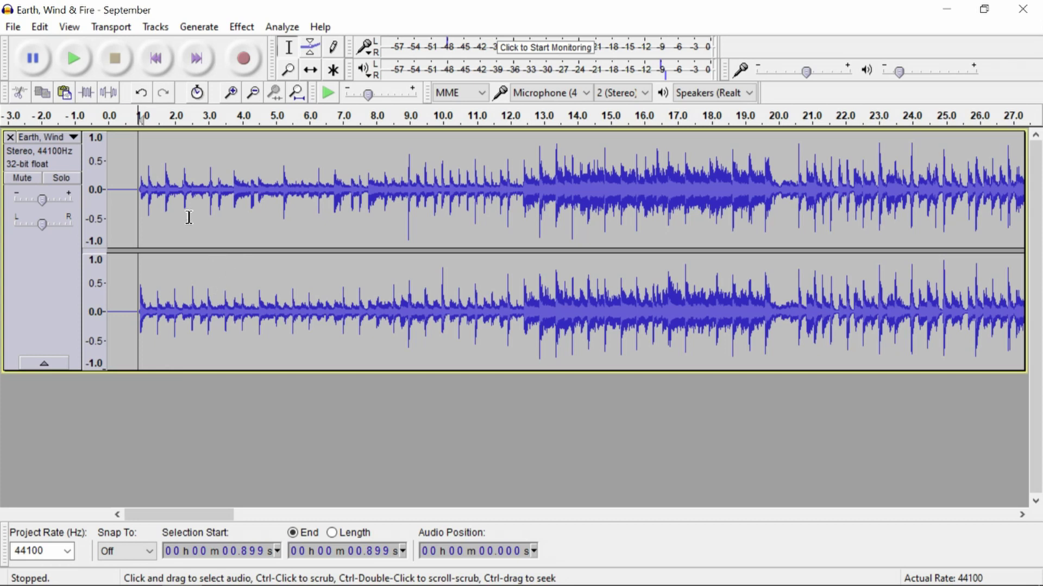
pyautogui.click(75, 57)
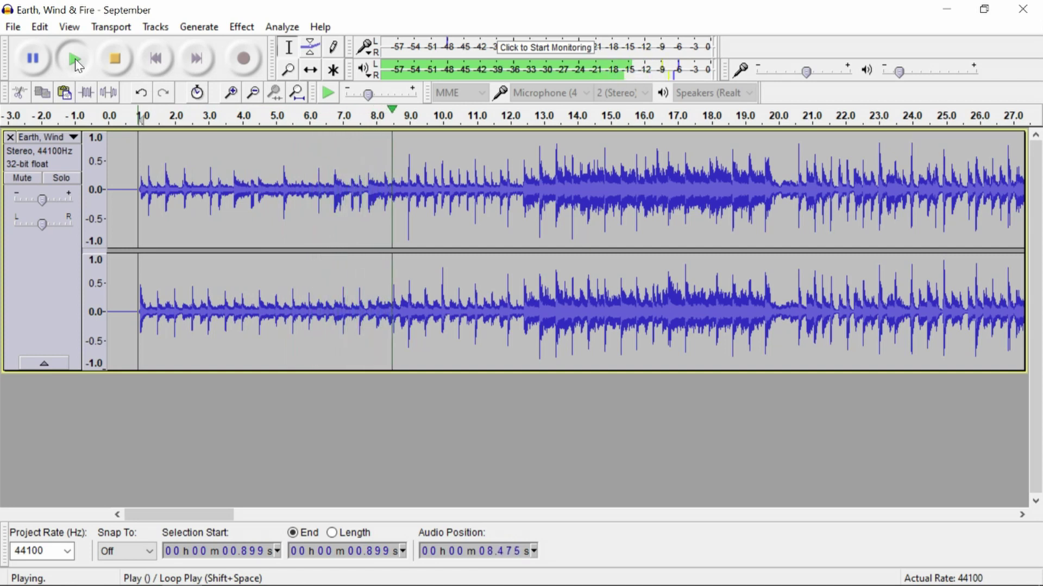
pyautogui.click(103, 63)
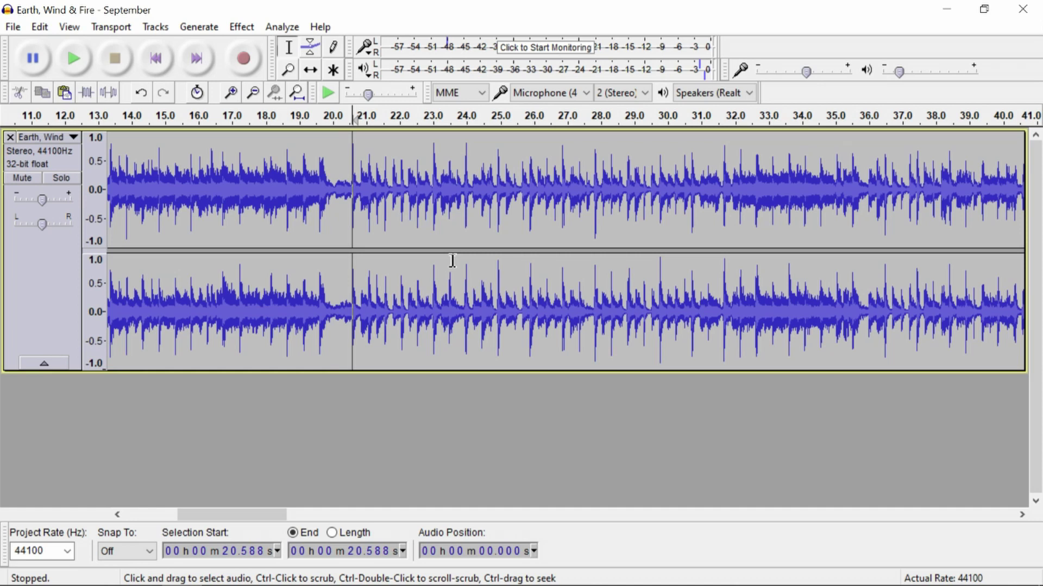
pyautogui.press('space')
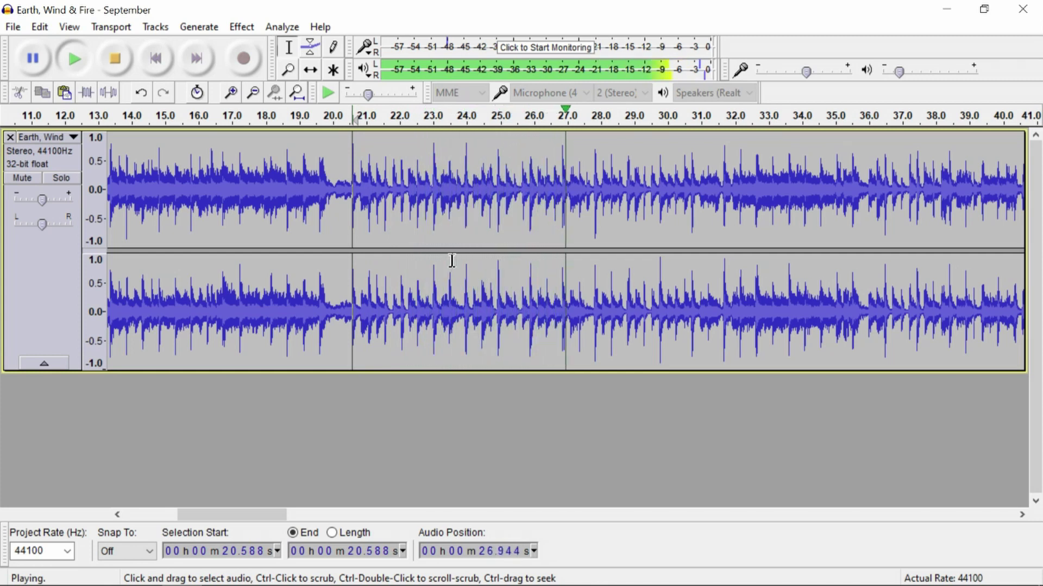
pyautogui.press('space')
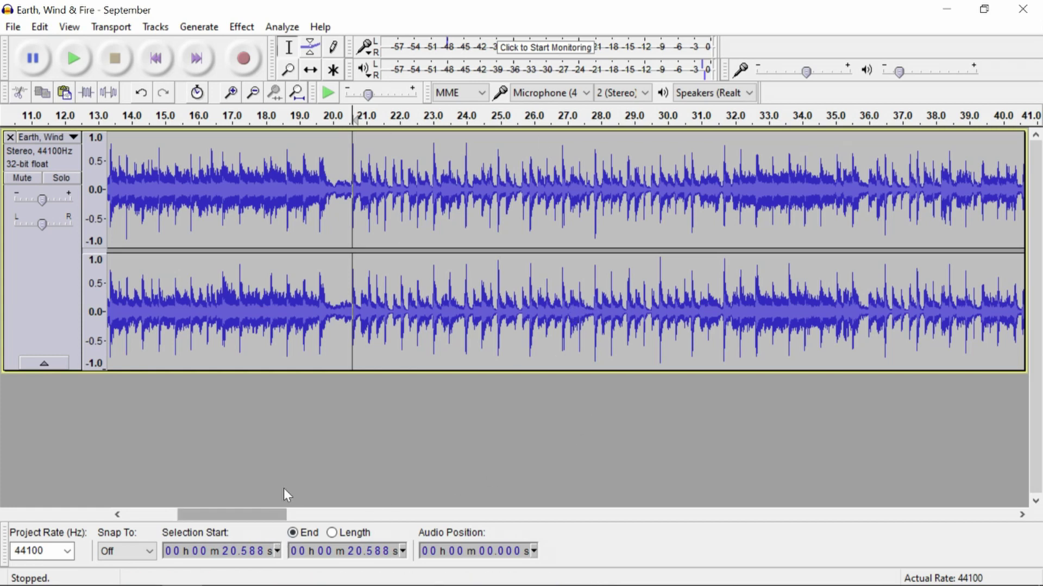
# Cut the intro section from about 0.6 s to 9.0 s out of the song track.
pyautogui.moveTo(282, 514); pyautogui.dragTo(163, 525)
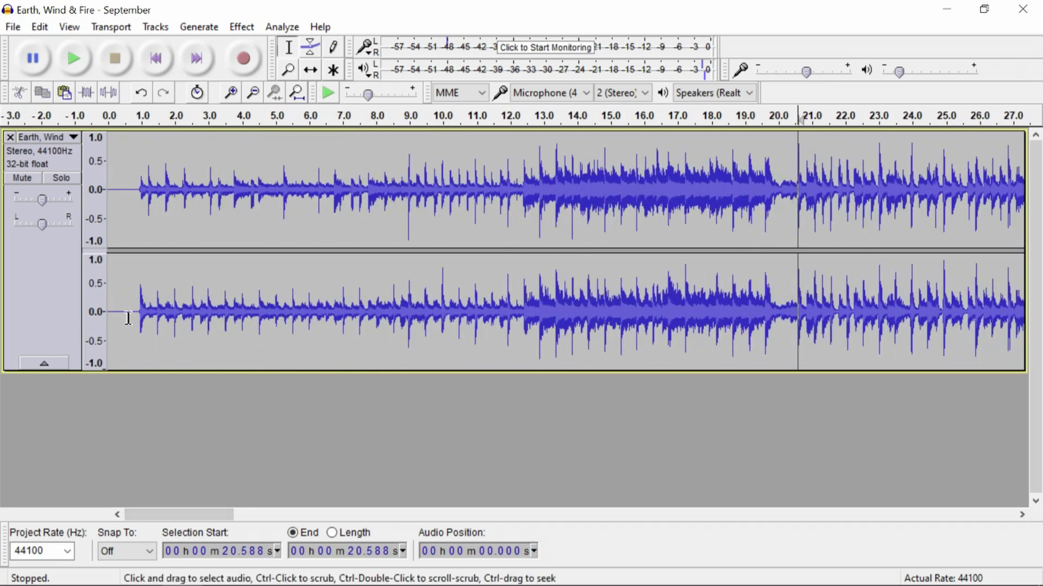
pyautogui.hotkey('ctrl', 'a')
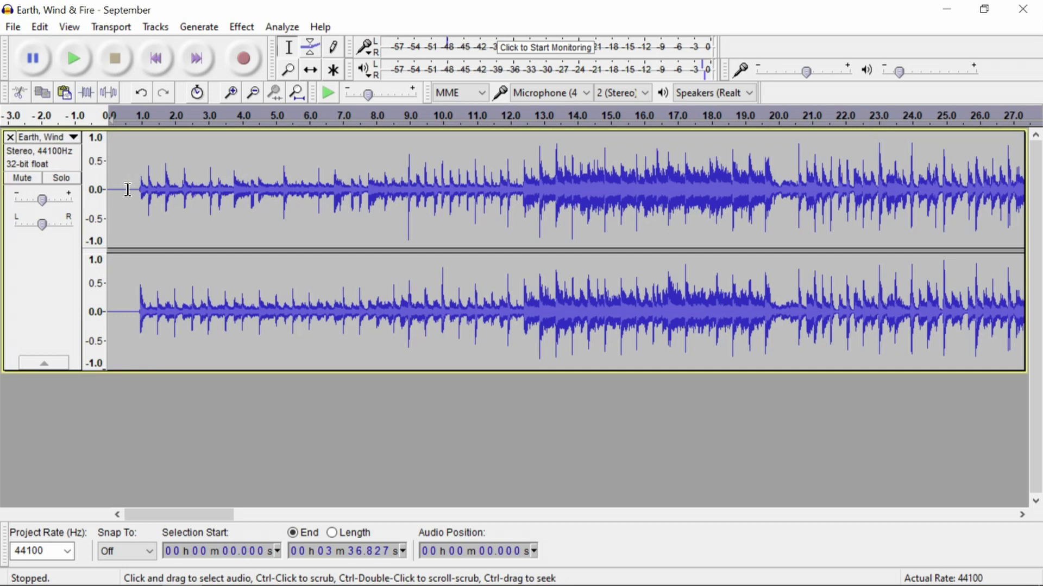
pyautogui.moveTo(127, 189); pyautogui.dragTo(408, 230)
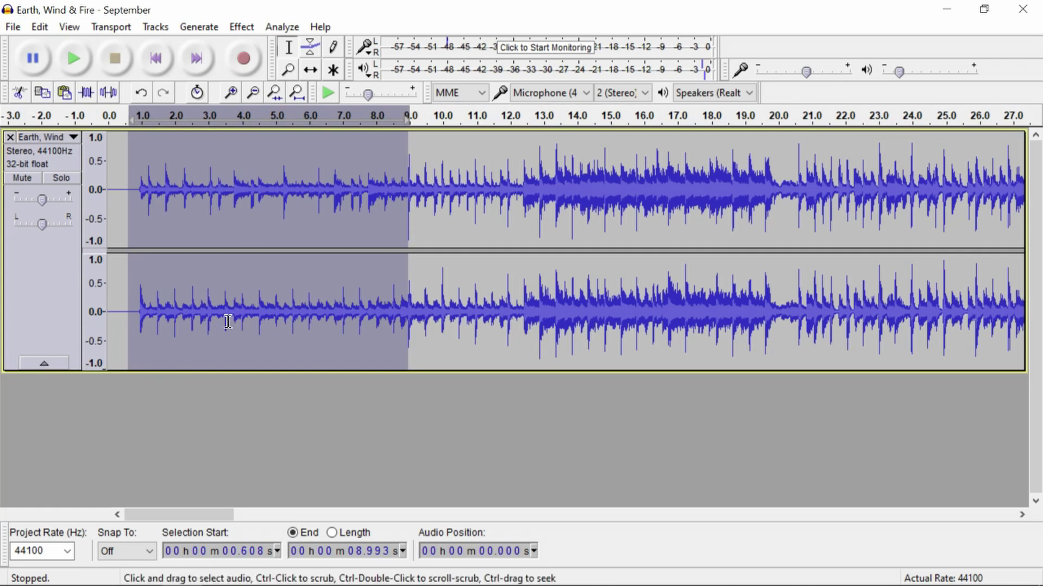
pyautogui.press('Delete')
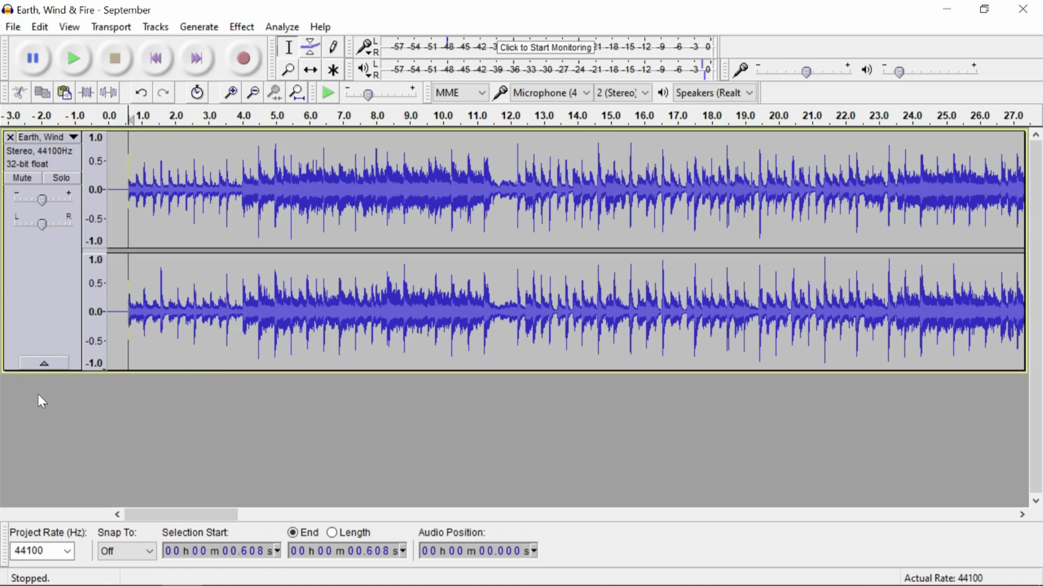
# Paste the cut intro section into a new track and remove the original full-length song track.
pyautogui.hotkey('ctrl', 'a')
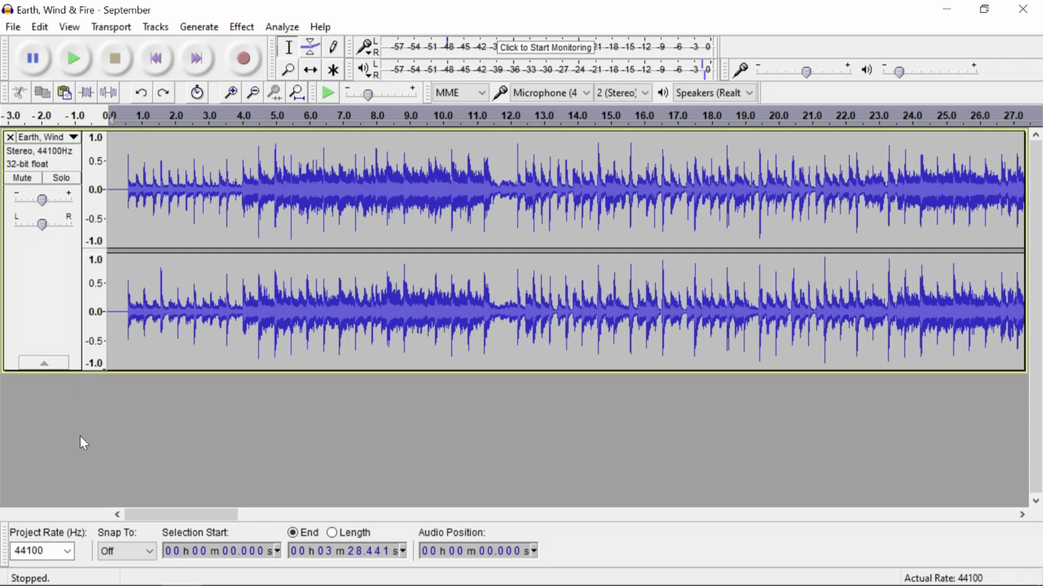
pyautogui.click(152, 444)
pyautogui.hotkey('ctrl', 'v')
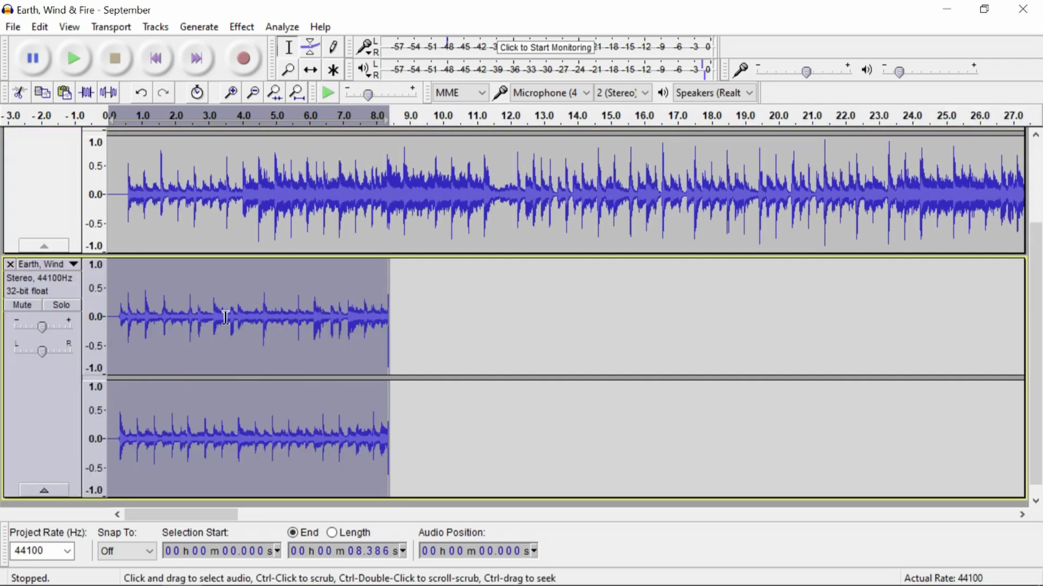
pyautogui.scroll(2, 260, 274)
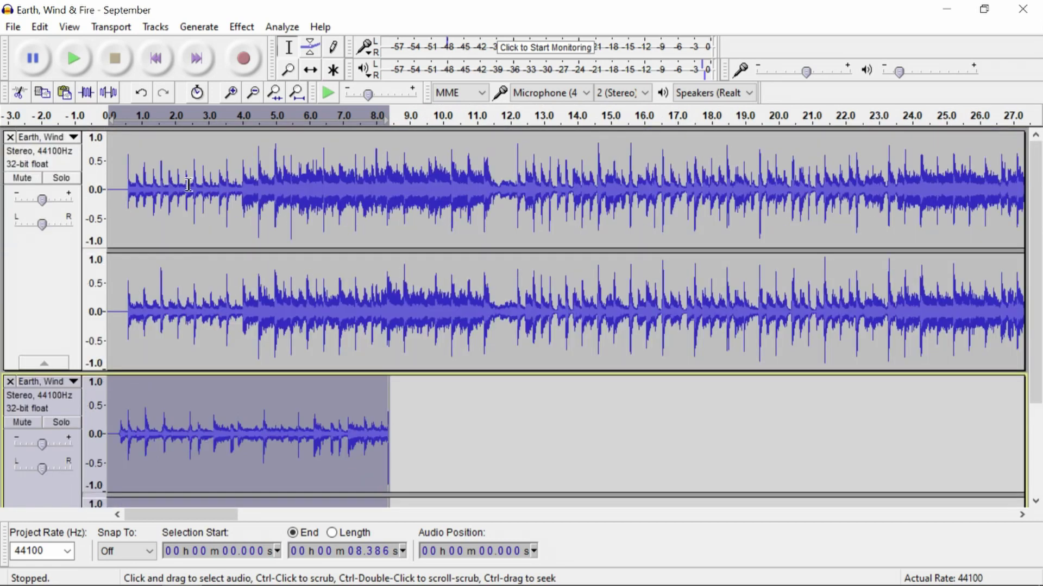
pyautogui.click(9, 138)
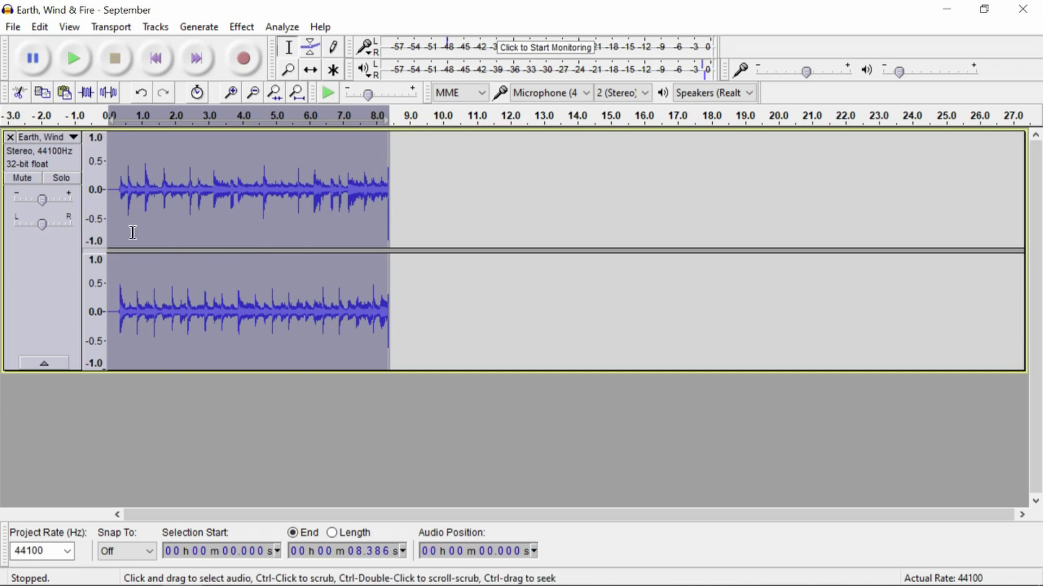
pyautogui.click(128, 467)
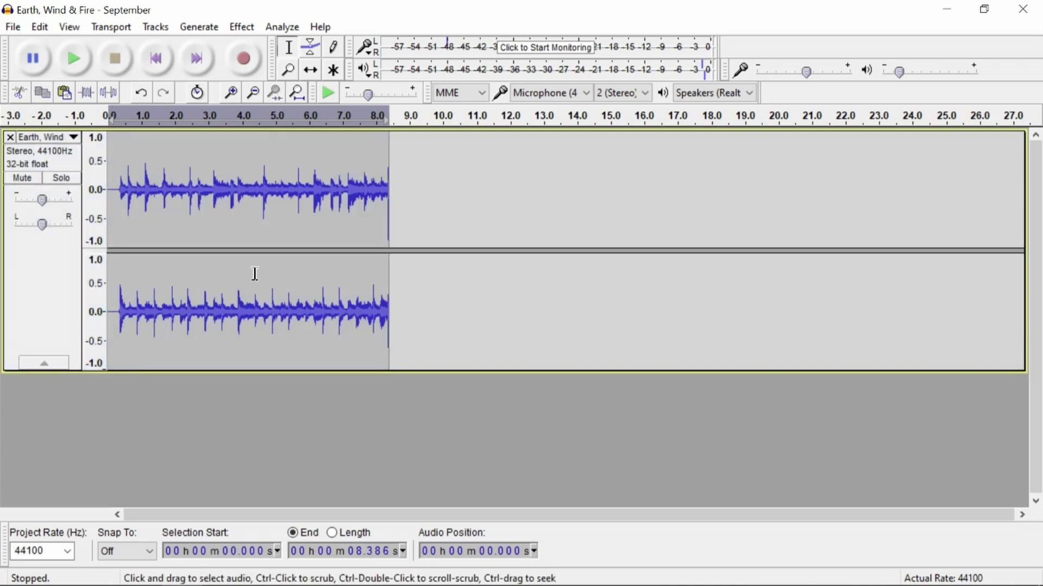
# Delete the silence at the start of the intro clip, about the first 0.37 s.
pyautogui.click(231, 93)
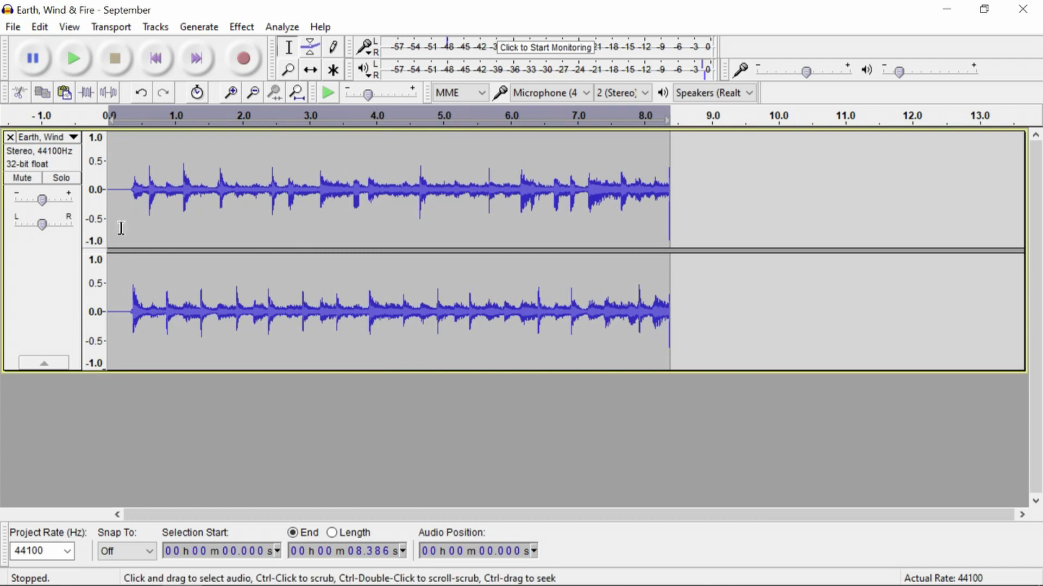
pyautogui.moveTo(129, 192); pyautogui.dragTo(87, 192)
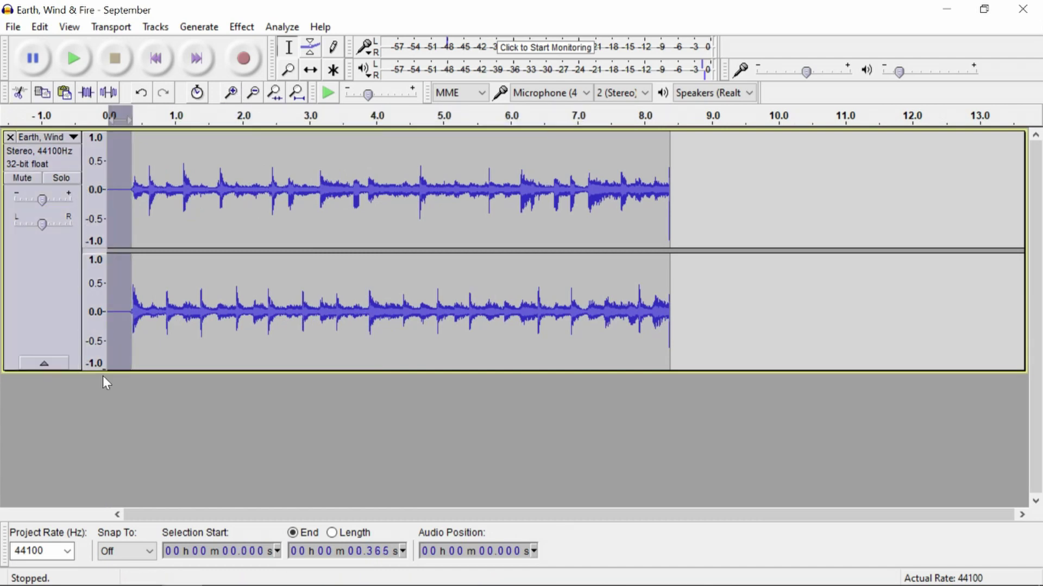
pyautogui.press('Delete')
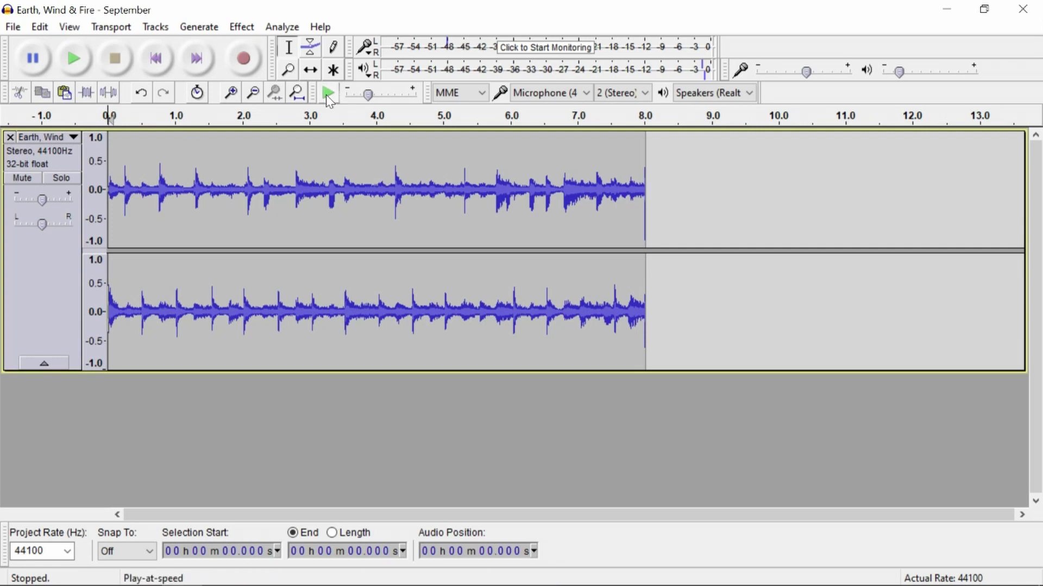
# Trim off the stray beat at the very end of the clip, after about 8.0 s.
pyautogui.click(230, 93)
pyautogui.moveTo(335, 516); pyautogui.dragTo(630, 537)
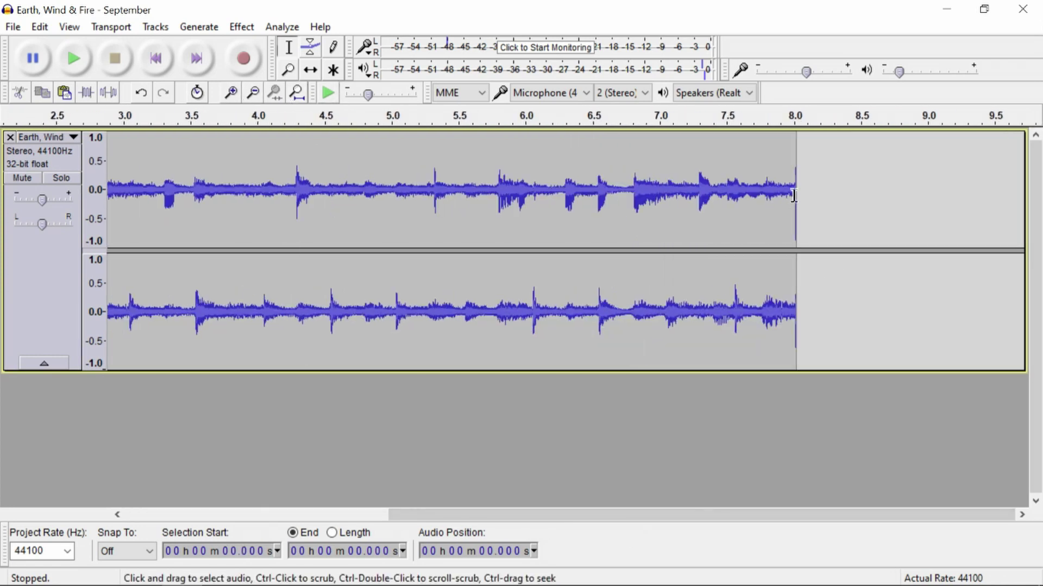
pyautogui.moveTo(796, 191)
pyautogui.mouseDown()
pyautogui.moveTo(835, 184)
pyautogui.moveTo(814, 186)
pyautogui.mouseUp()
pyautogui.hotkey('ctrl', '1')
pyautogui.press('Delete')
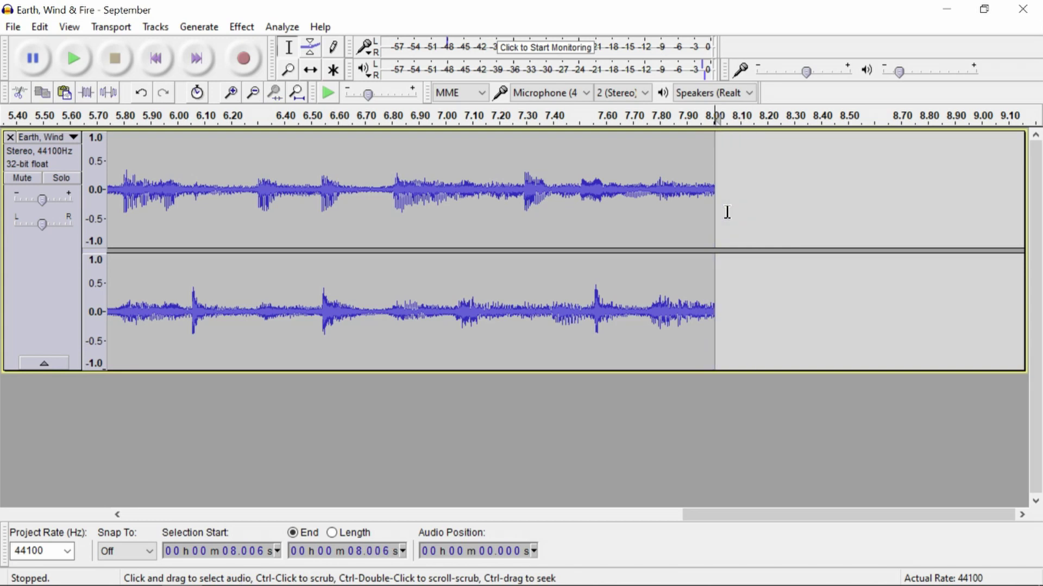
# Select the whole trimmed clip and play it back to check the loop.
pyautogui.moveTo(721, 515); pyautogui.dragTo(163, 514)
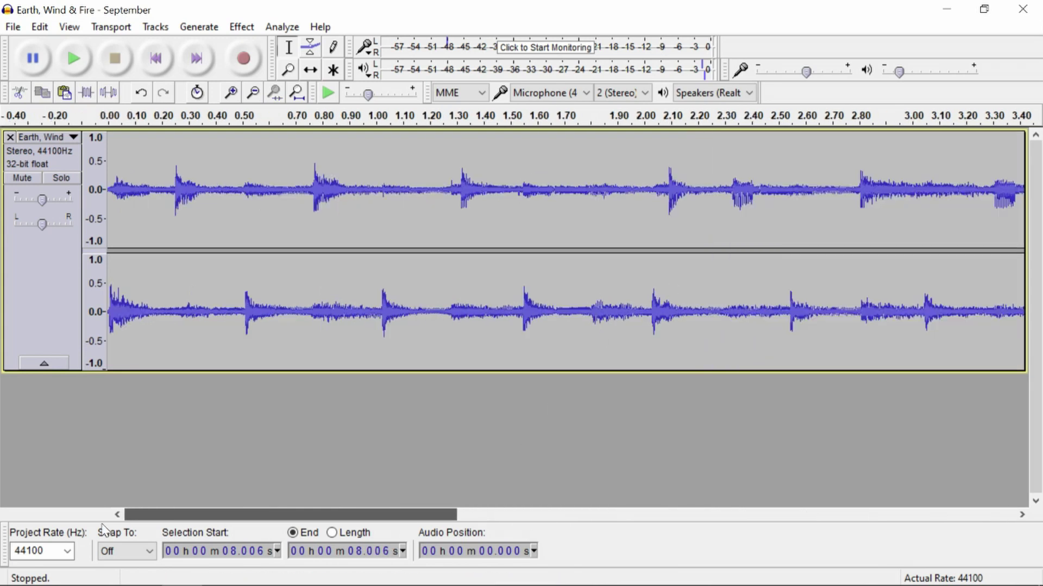
pyautogui.click(252, 92)
pyautogui.click(252, 92)
pyautogui.hotkey('ctrl', 'a')
pyautogui.click(74, 58)
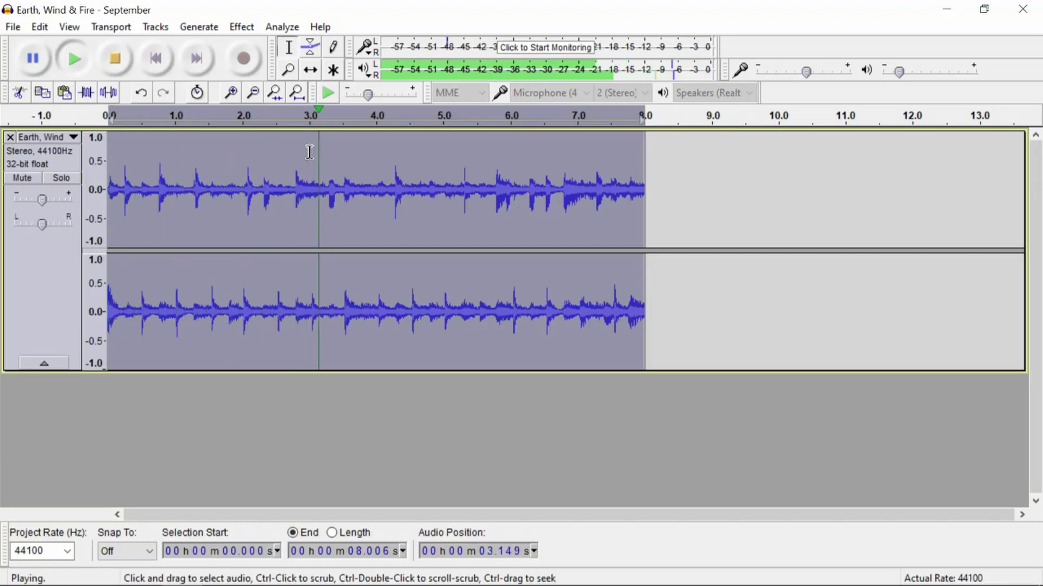
# Increase the whole clip's tempo by 2.464 percent without changing its pitch and play the result back.
pyautogui.click(125, 62)
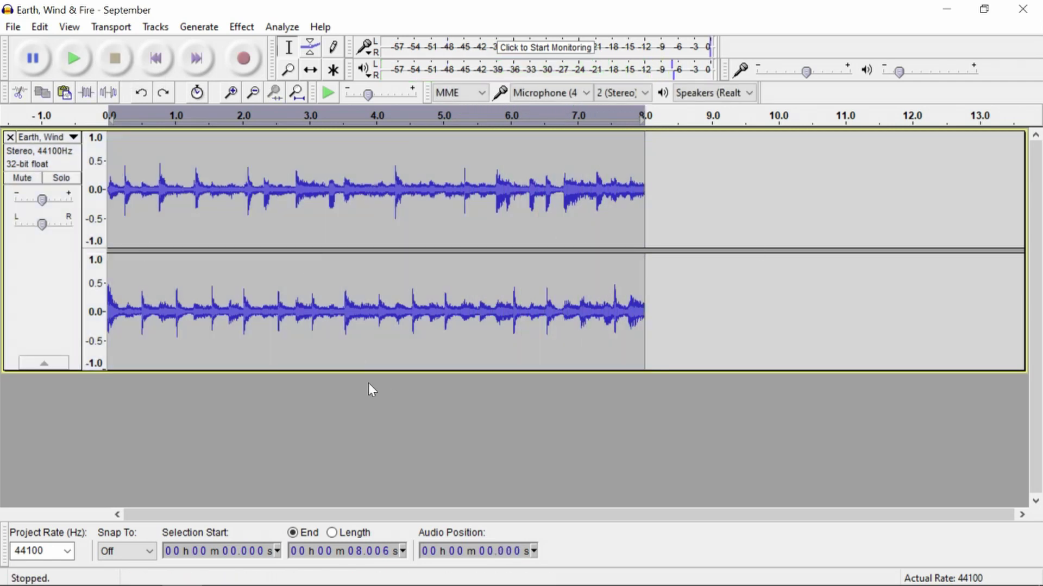
pyautogui.click(243, 27)
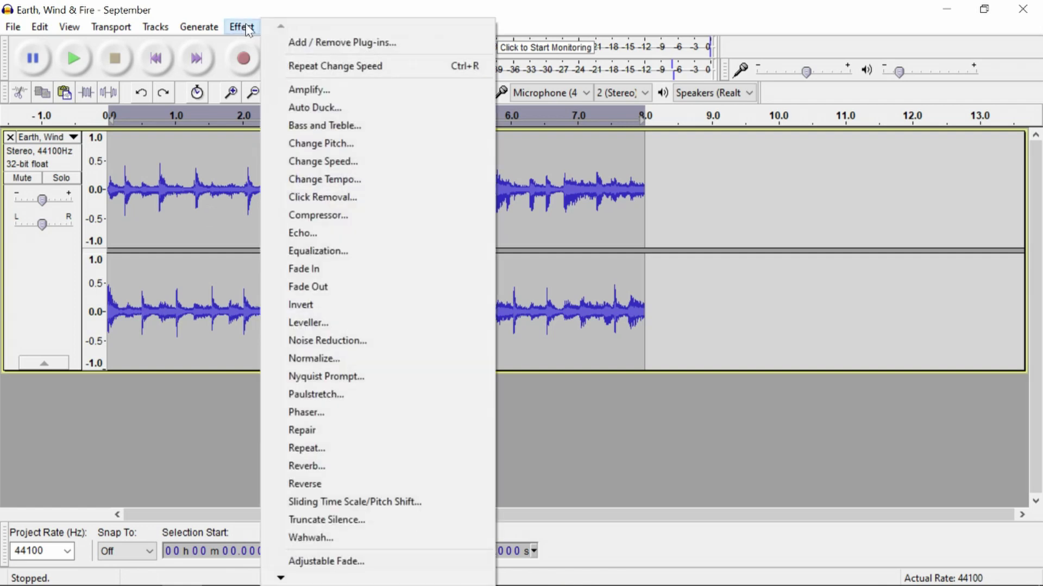
pyautogui.click(318, 180)
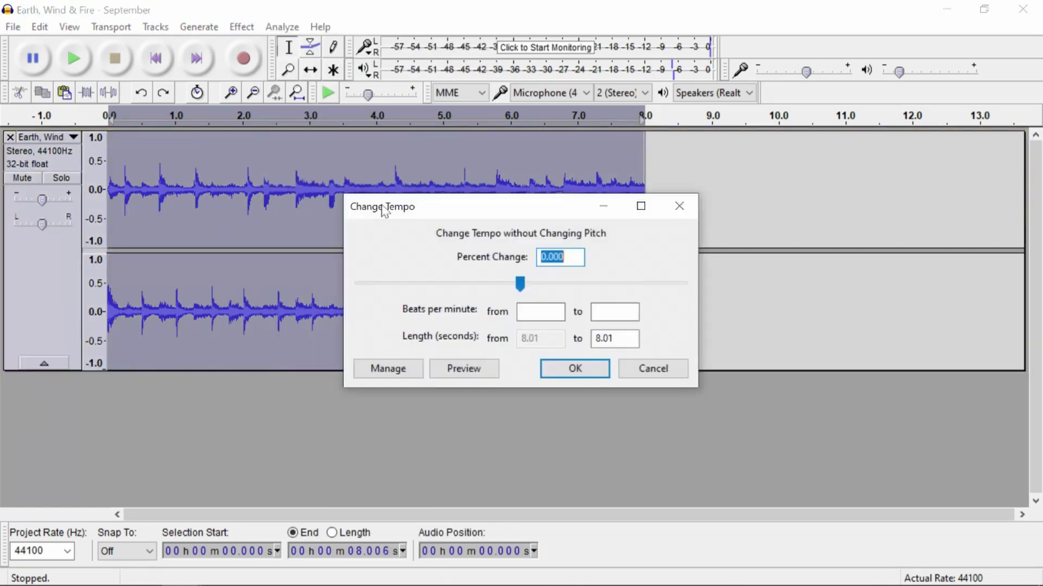
pyautogui.moveTo(468, 205); pyautogui.dragTo(568, 227)
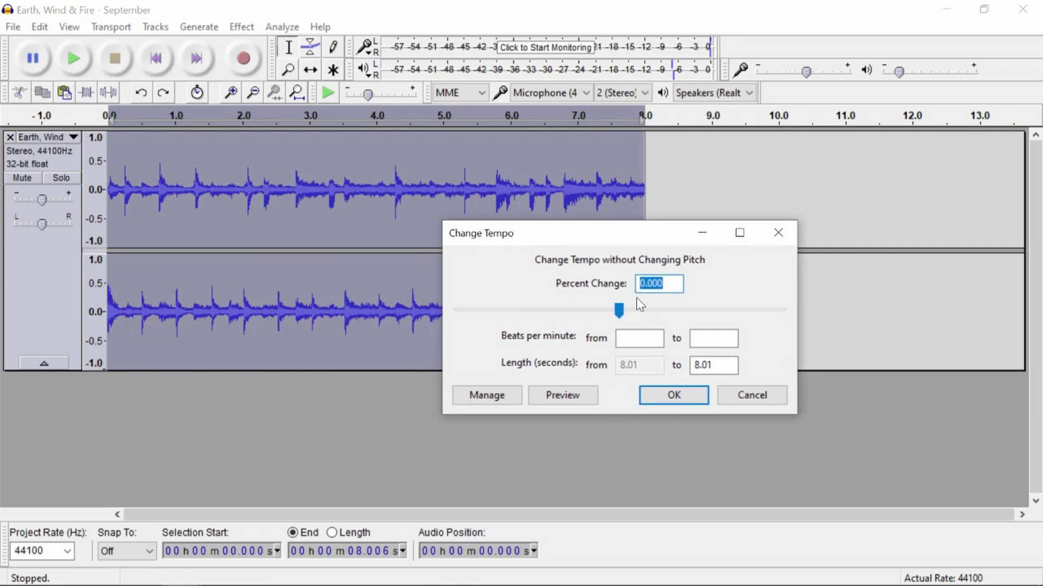
pyautogui.moveTo(619, 311); pyautogui.dragTo(622, 312)
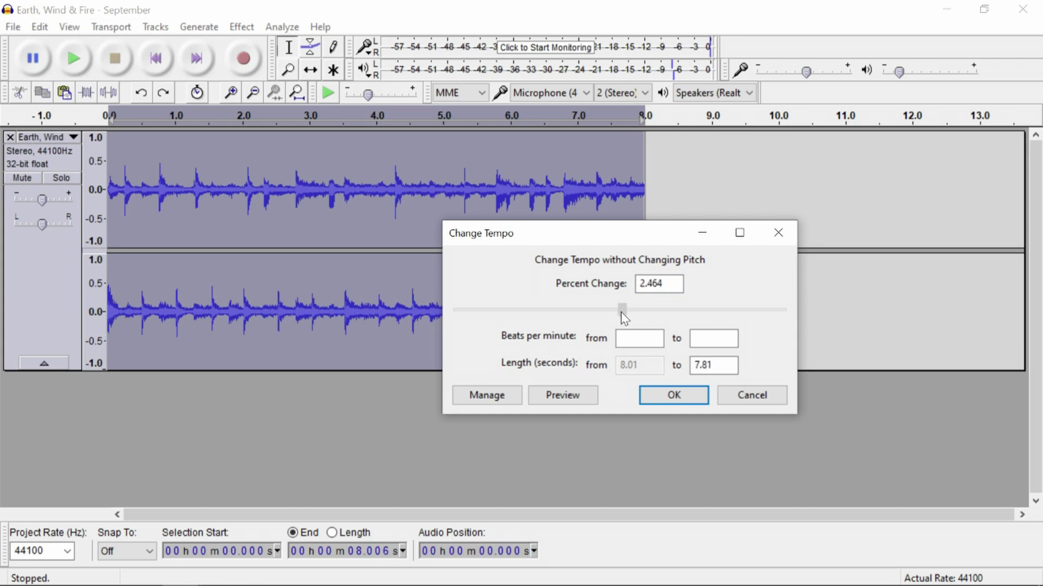
pyautogui.click(673, 400)
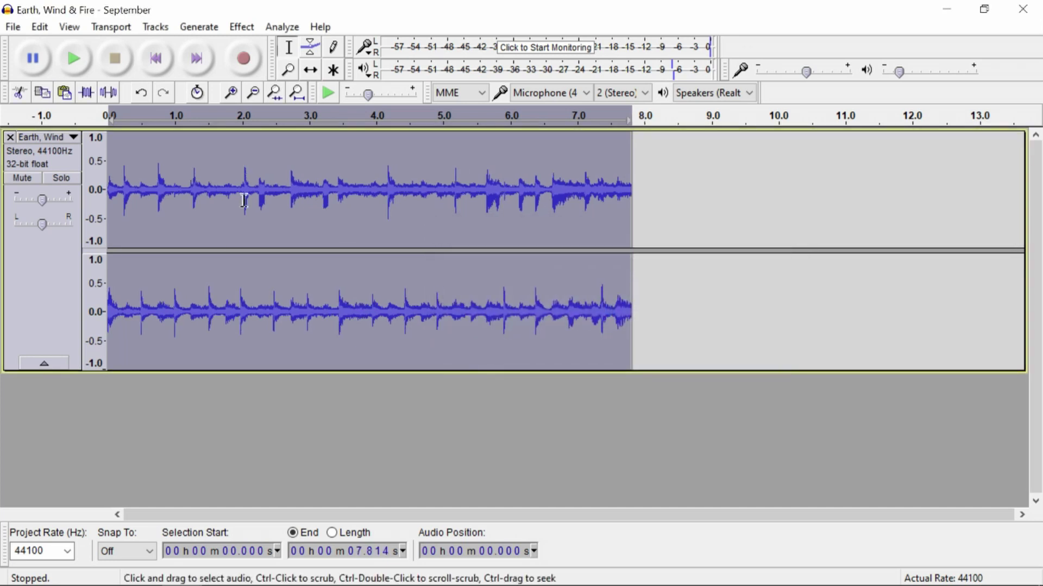
pyautogui.click(73, 59)
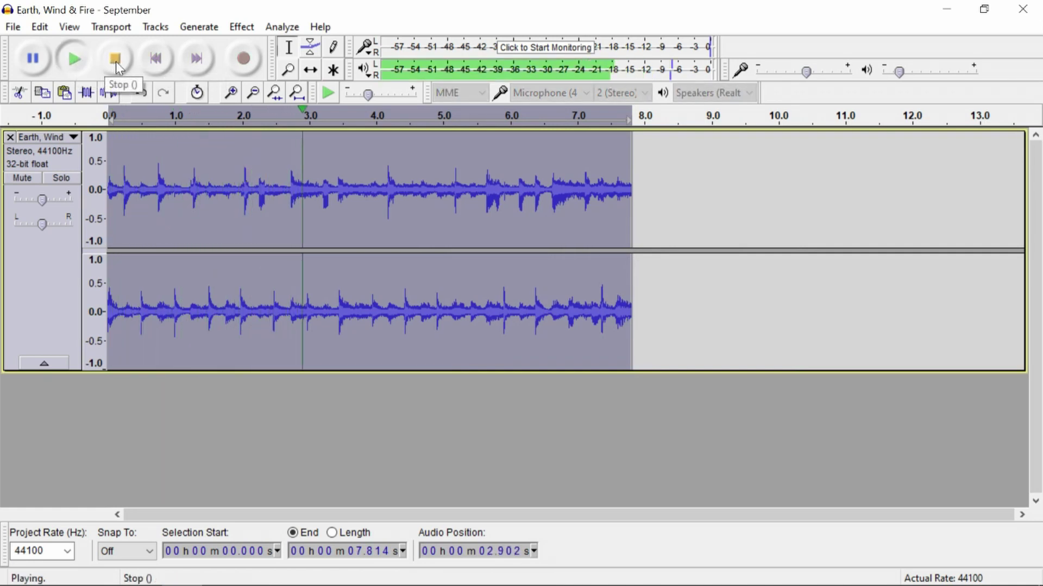
pyautogui.click(116, 60)
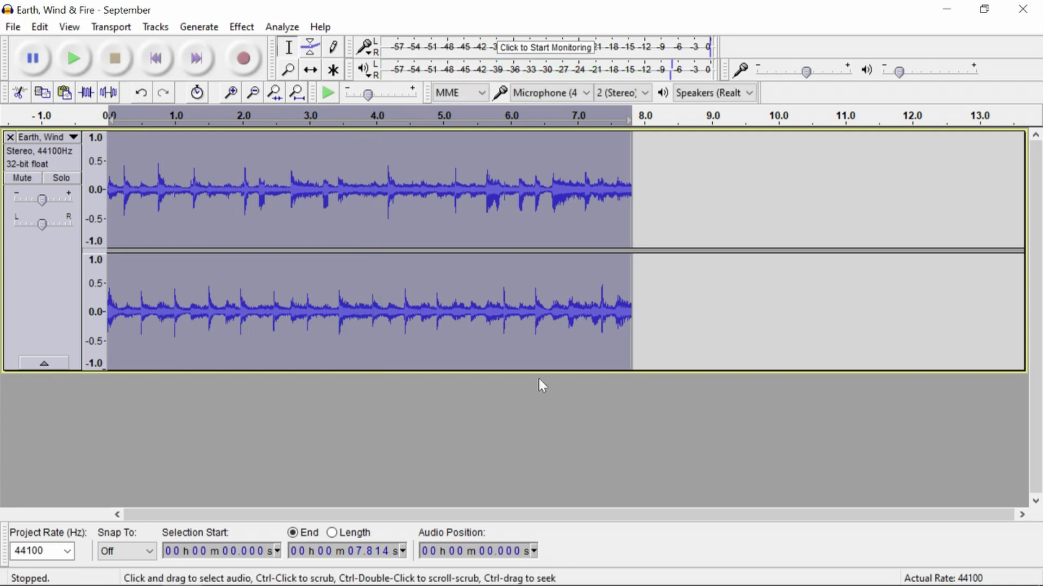
# Export the edited intro loop as an audio file.
pyautogui.click(223, 407)
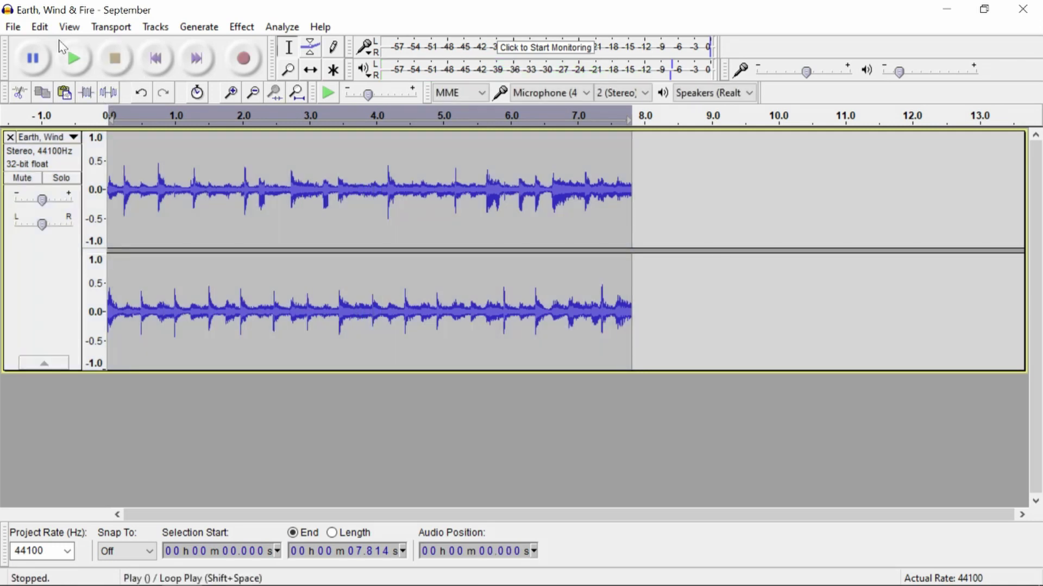
pyautogui.click(22, 29)
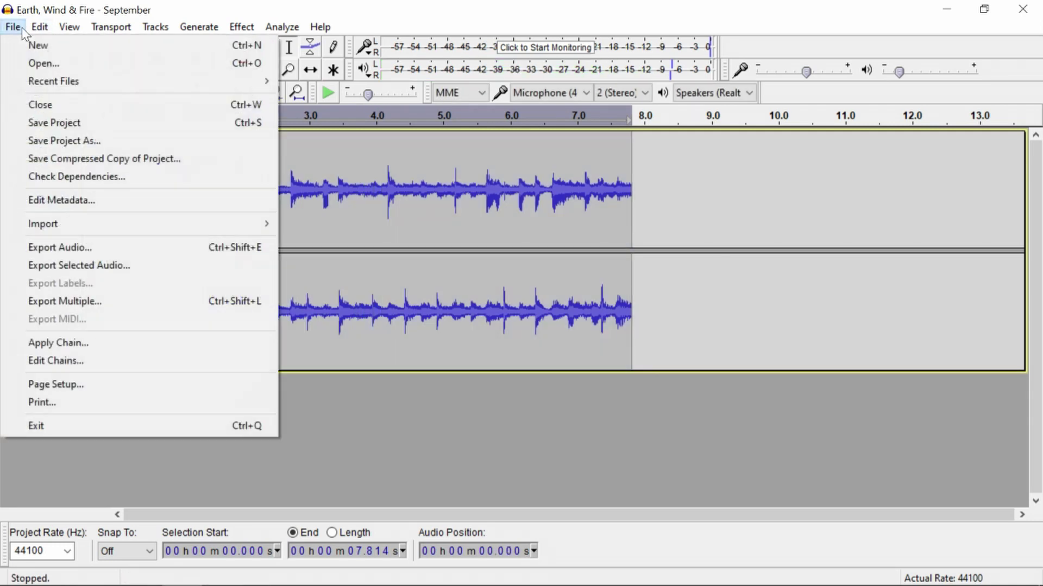
pyautogui.click(74, 248)
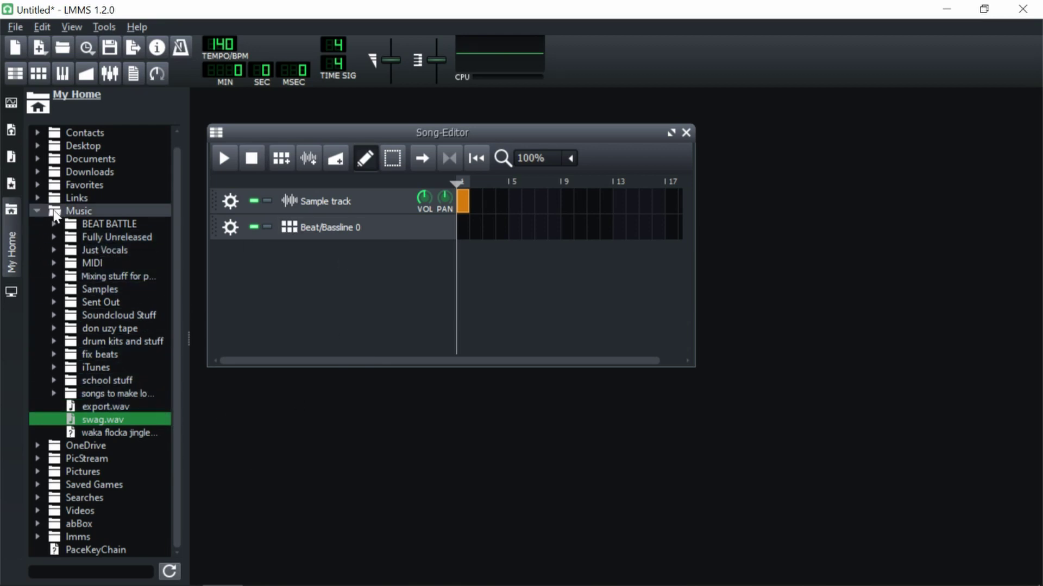
# Switch to LMMS, place swag.wav from the Music folder in the sample track's first clip, and play it.
pyautogui.click(38, 211)
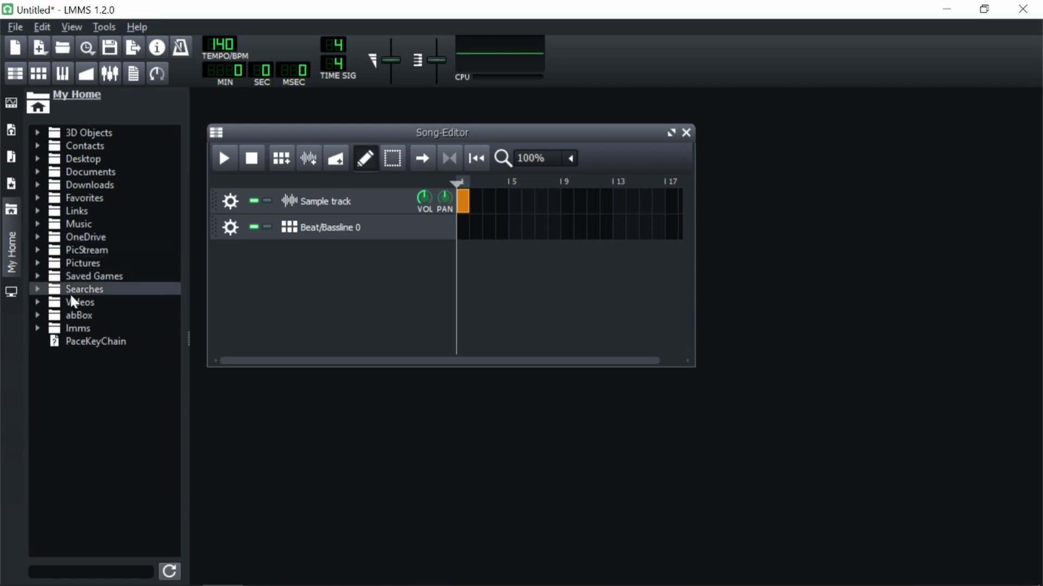
pyautogui.click(57, 224)
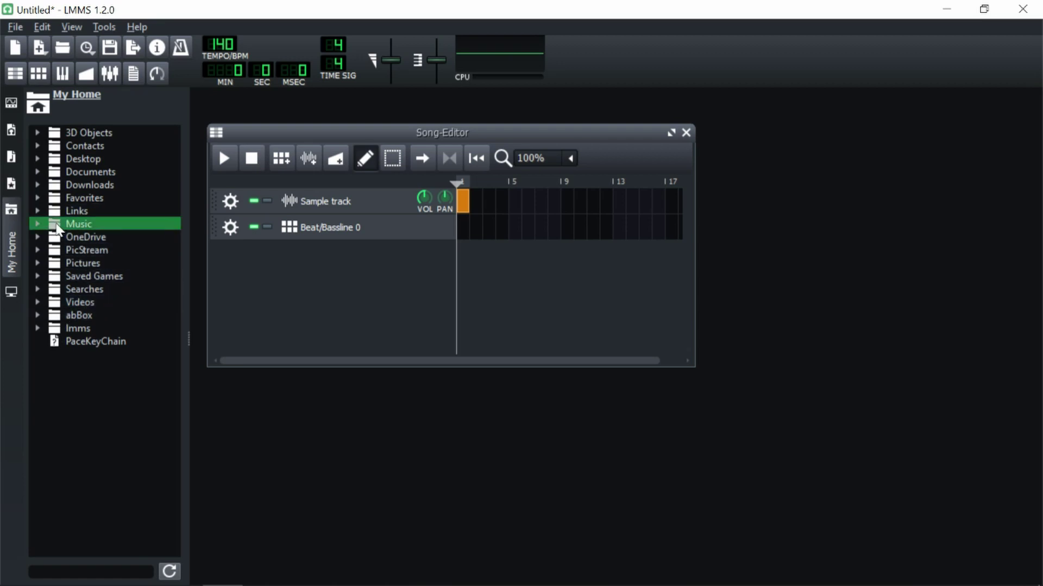
pyautogui.click(46, 224)
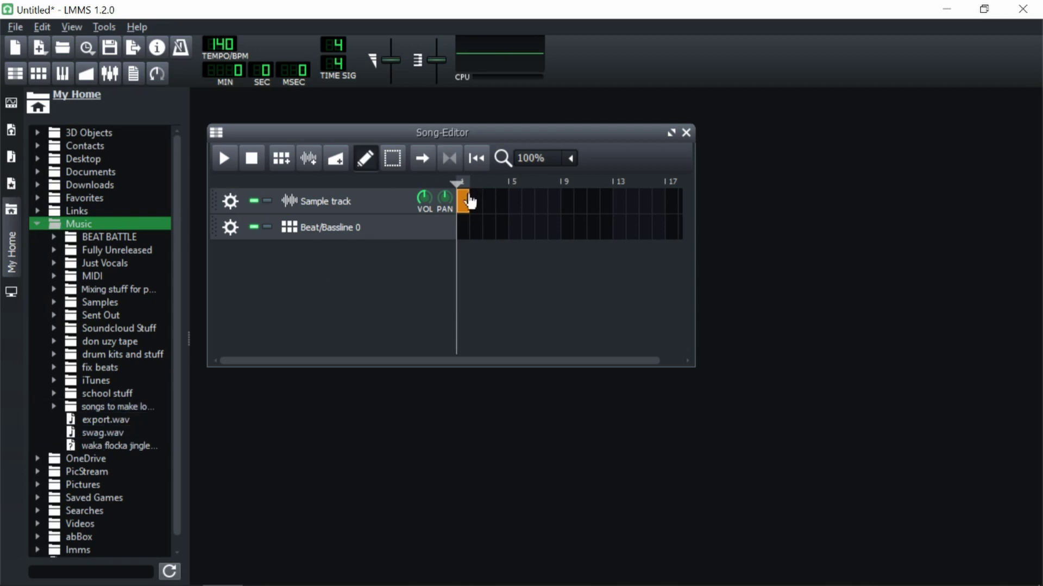
pyautogui.rightClick(465, 205)
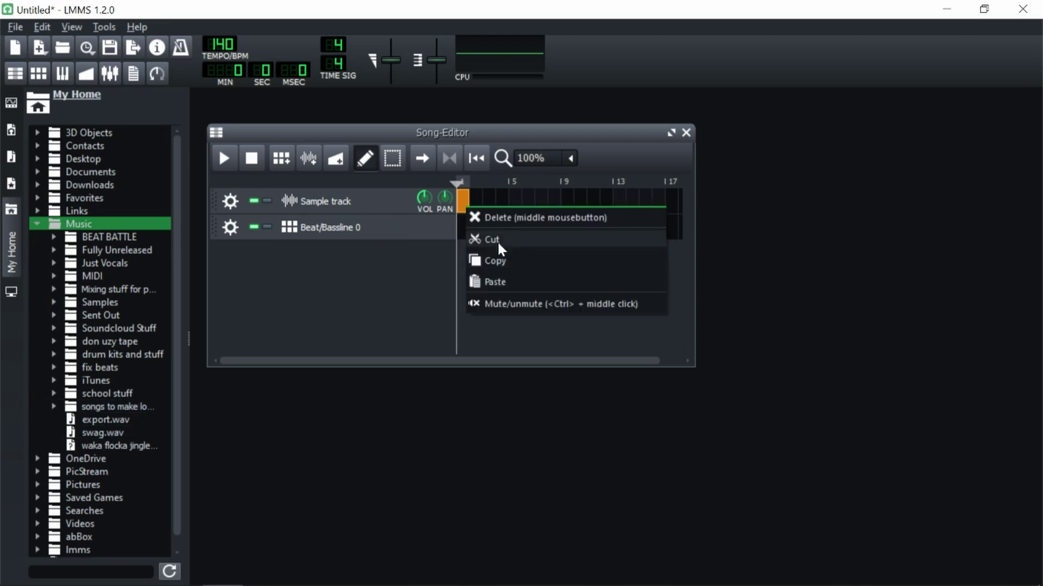
pyautogui.click(528, 243)
pyautogui.click(464, 202)
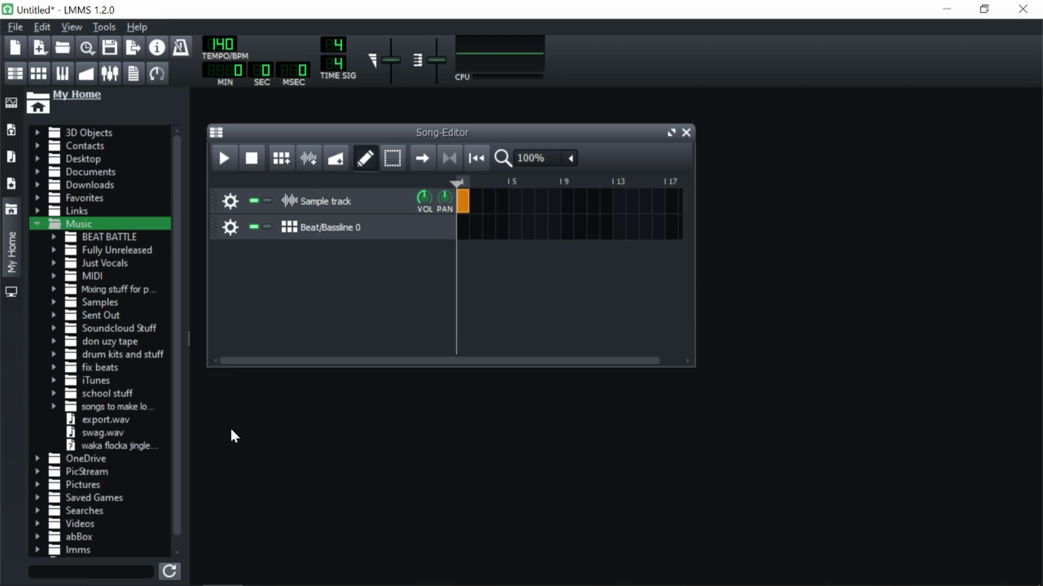
pyautogui.moveTo(103, 433); pyautogui.dragTo(473, 209)
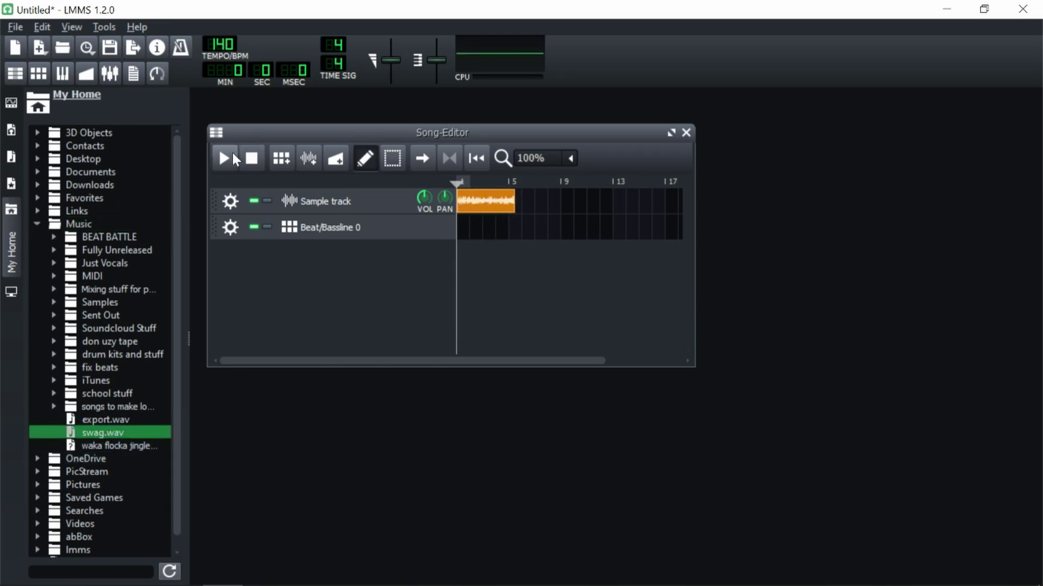
pyautogui.click(233, 153)
pyautogui.click(253, 159)
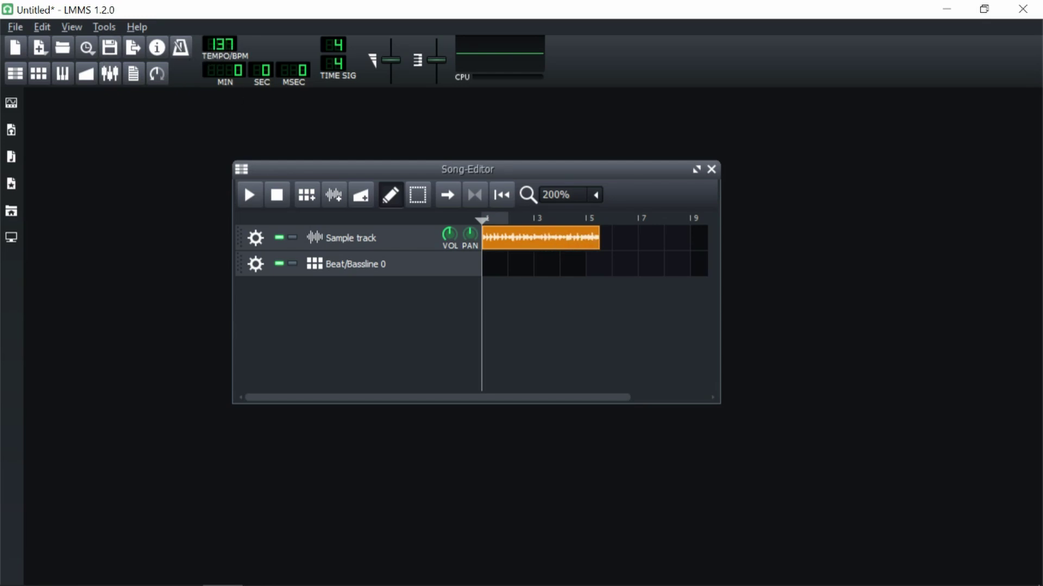
# Set the project tempo to 120 BPM and shorten the sample clip to end at bar 5.
pyautogui.moveTo(220, 45); pyautogui.dragTo(220, 54)
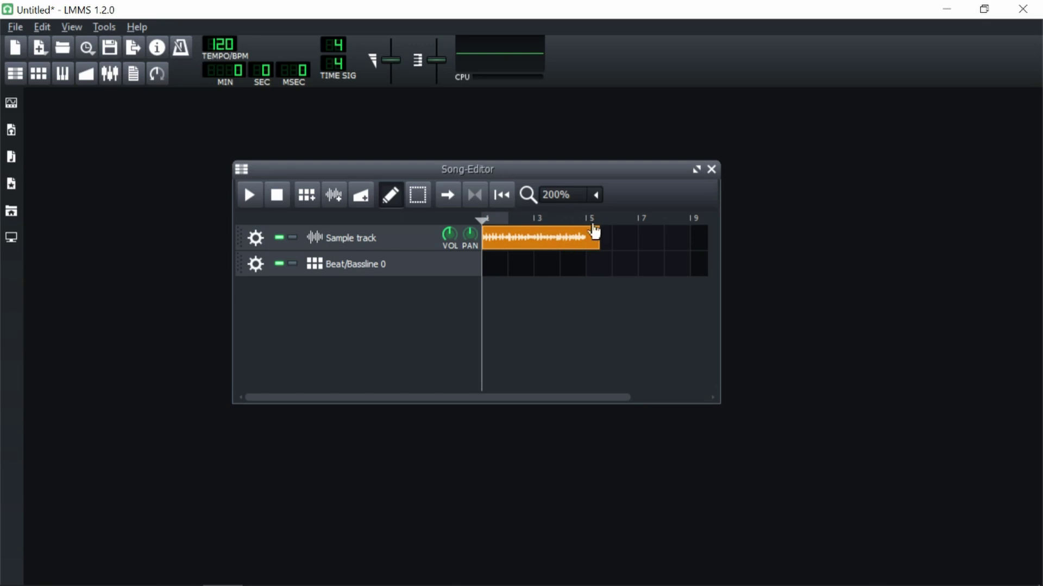
pyautogui.moveTo(600, 244); pyautogui.dragTo(590, 245)
pyautogui.click(257, 193)
pyautogui.click(251, 193)
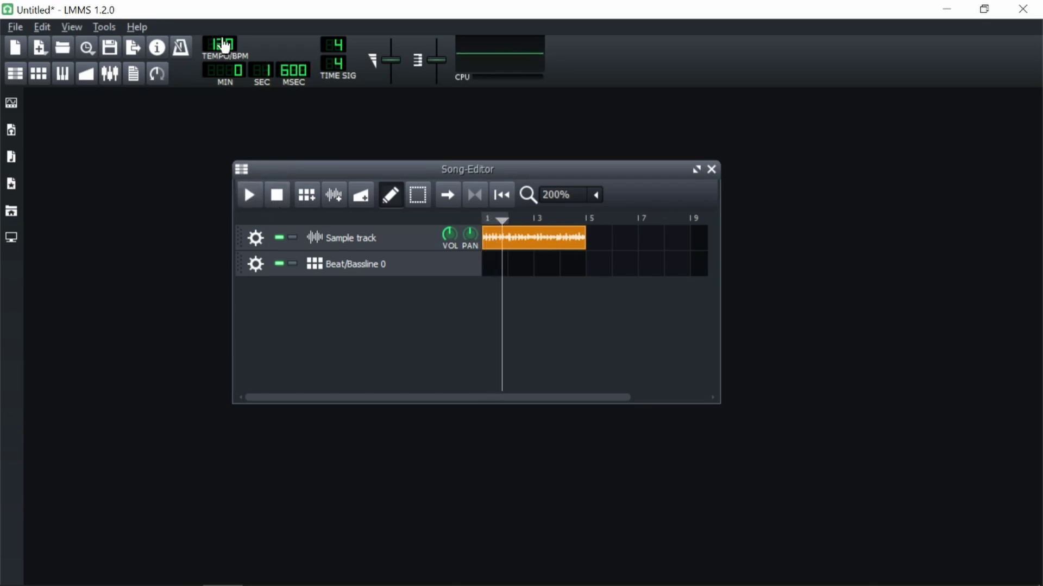
pyautogui.moveTo(220, 44); pyautogui.dragTo(220, 49)
pyautogui.moveTo(220, 47); pyautogui.dragTo(219, 46)
pyautogui.click(487, 221)
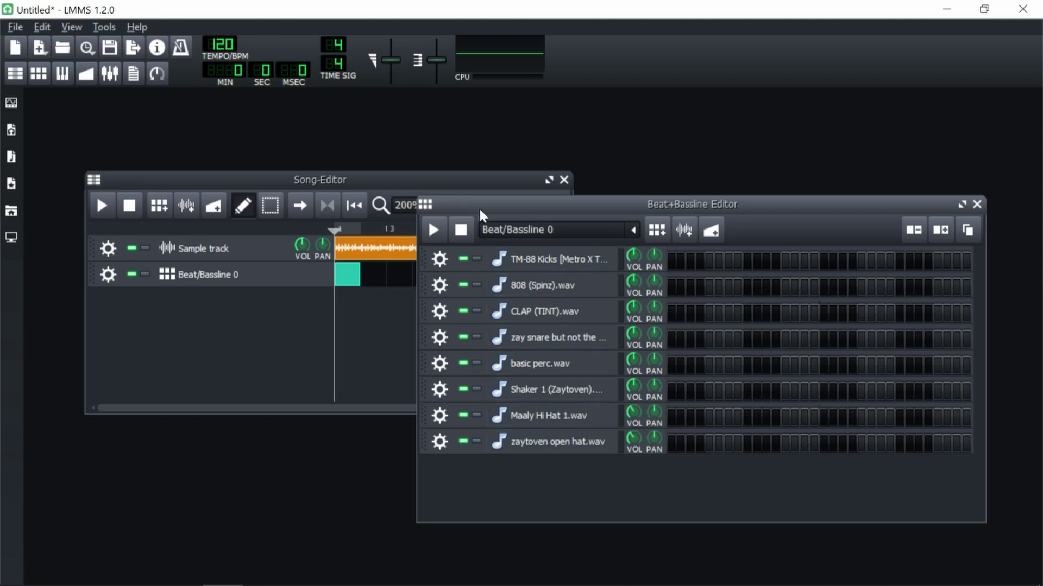
# Arrange the Song-Editor and Beat+Bassline Editor side by side, and start adding an effect to the FX-Mixer's Master channel.
pyautogui.moveTo(399, 188); pyautogui.dragTo(383, 185)
pyautogui.moveTo(587, 201); pyautogui.dragTo(668, 242)
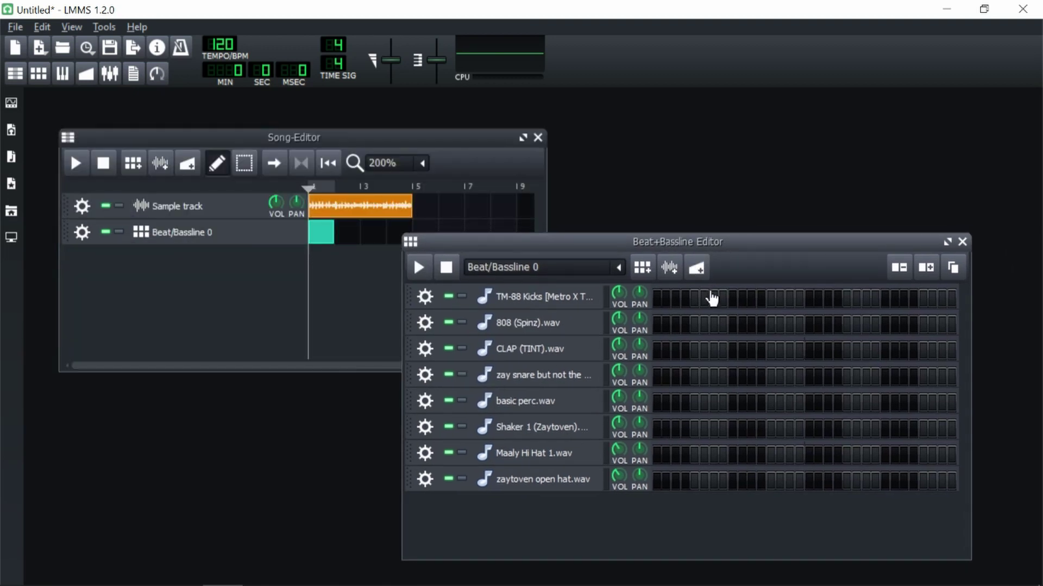
pyautogui.press('F9')
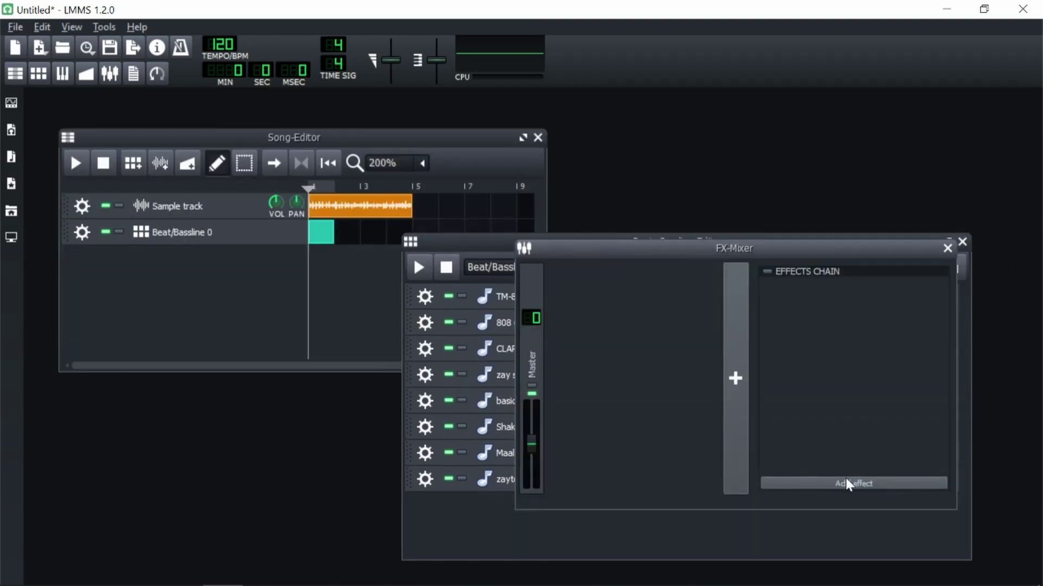
pyautogui.click(846, 482)
# Maximize the Beat+Bassline Editor and examine the Maaly Hi Hat 1 pattern in the piano roll.
pyautogui.doubleClick(472, 241)
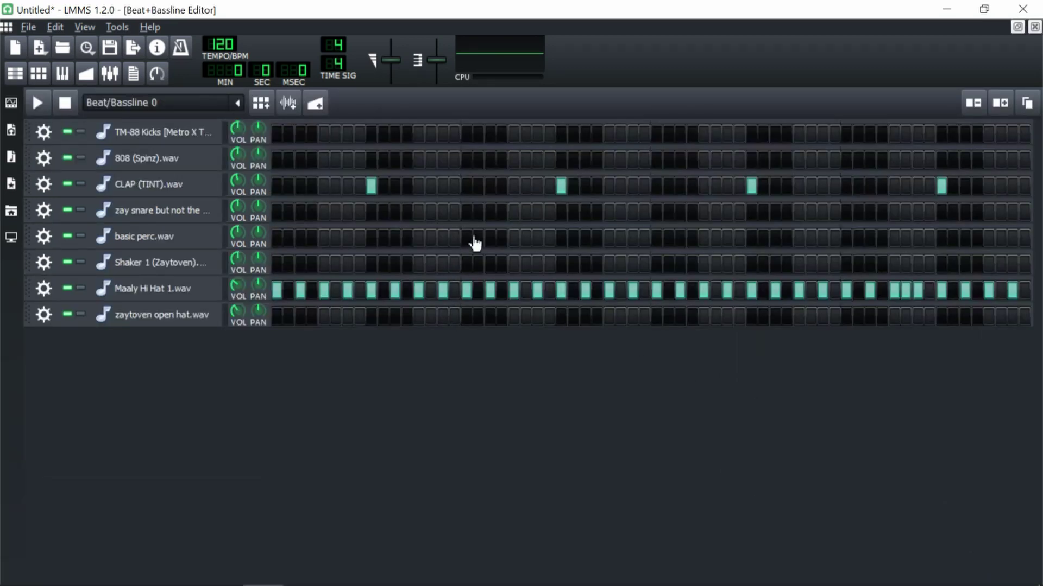
pyautogui.rightClick(421, 290)
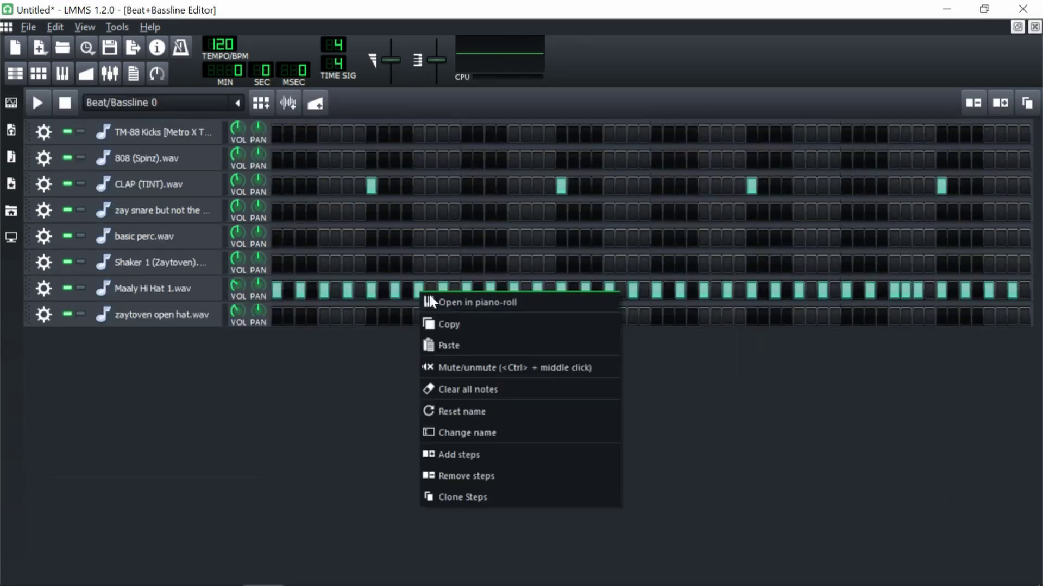
pyautogui.click(456, 303)
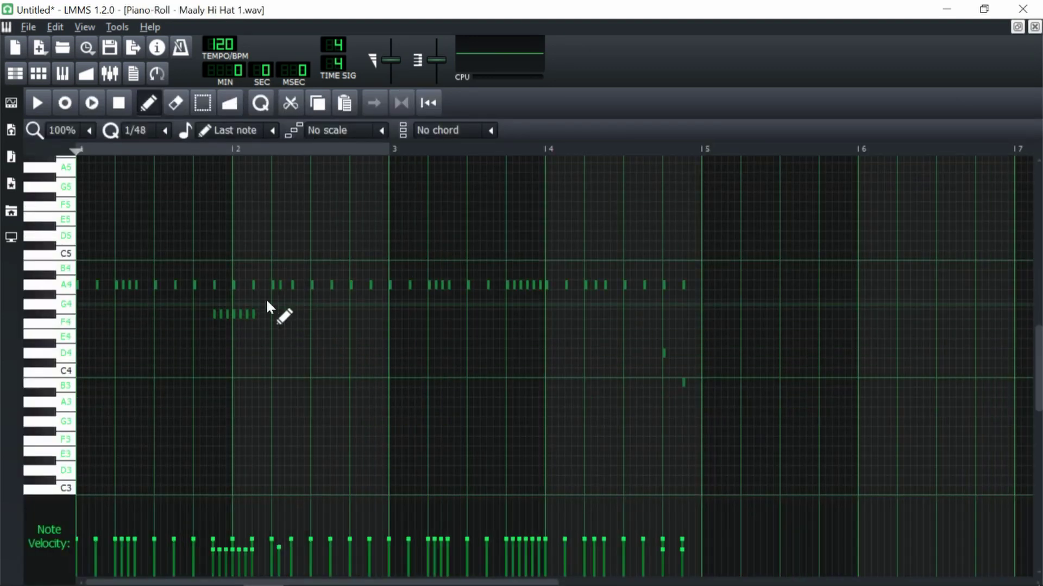
pyautogui.click(1035, 27)
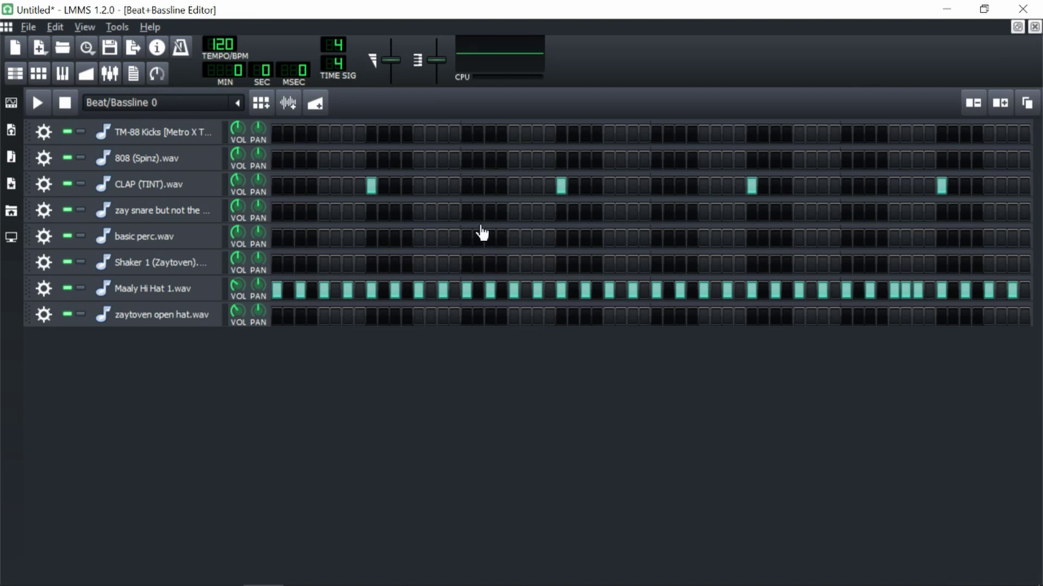
# Place zay snare hits on steps 19 and 51, basic perc on 7, 31, 53 and 55, and Shaker 1 on 61.
pyautogui.click(490, 212)
pyautogui.press('space')
pyautogui.click(348, 238)
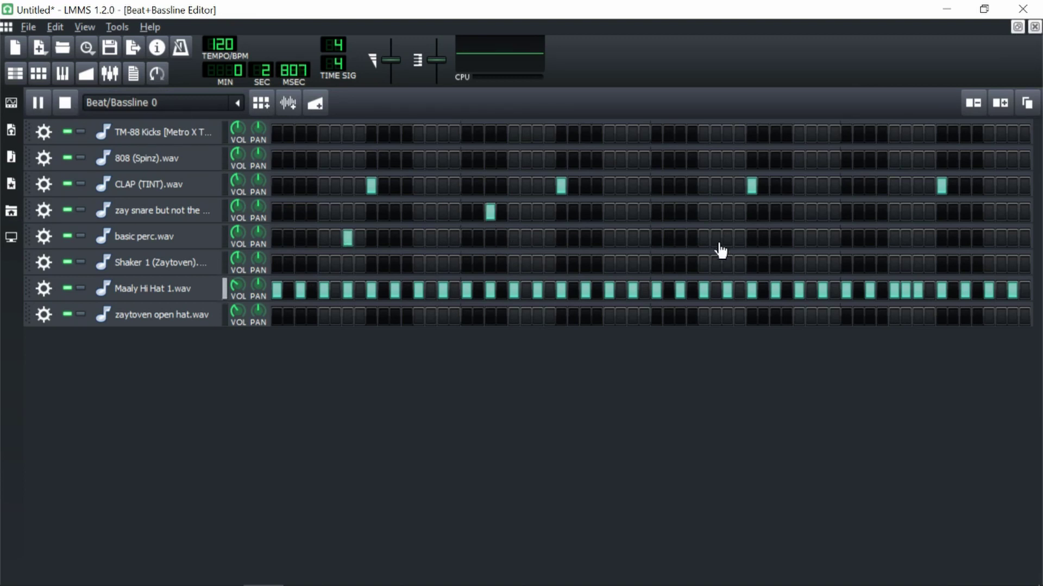
pyautogui.click(869, 212)
pyautogui.click(894, 238)
pyautogui.click(918, 238)
pyautogui.click(988, 264)
pyautogui.click(633, 238)
pyautogui.press('space')
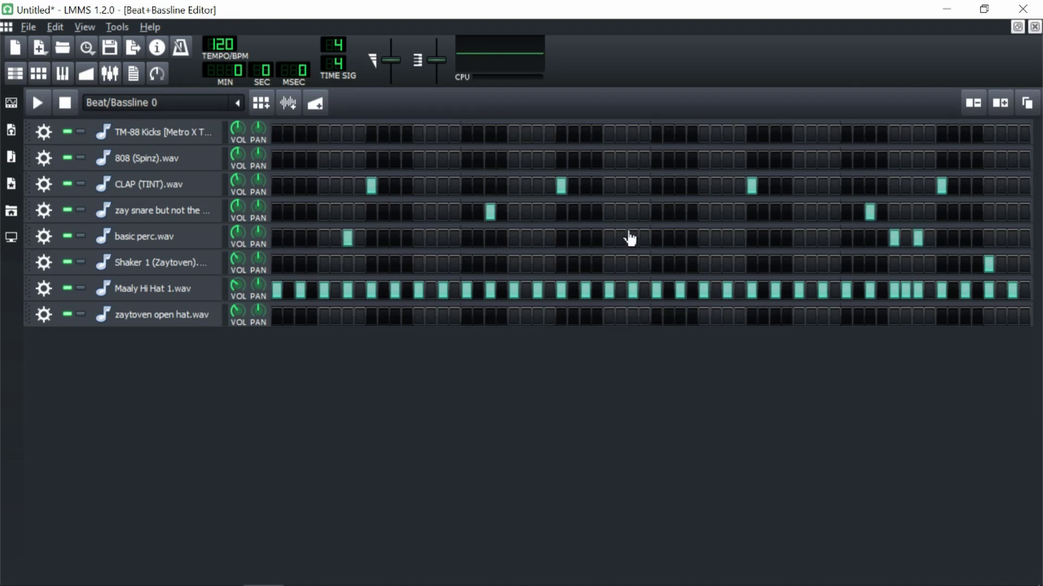
# Add a zay snare hit on step 63 and play the drum pattern back.
pyautogui.press('space')
pyautogui.click(1013, 212)
pyautogui.press('space')
pyautogui.click(43, 107)
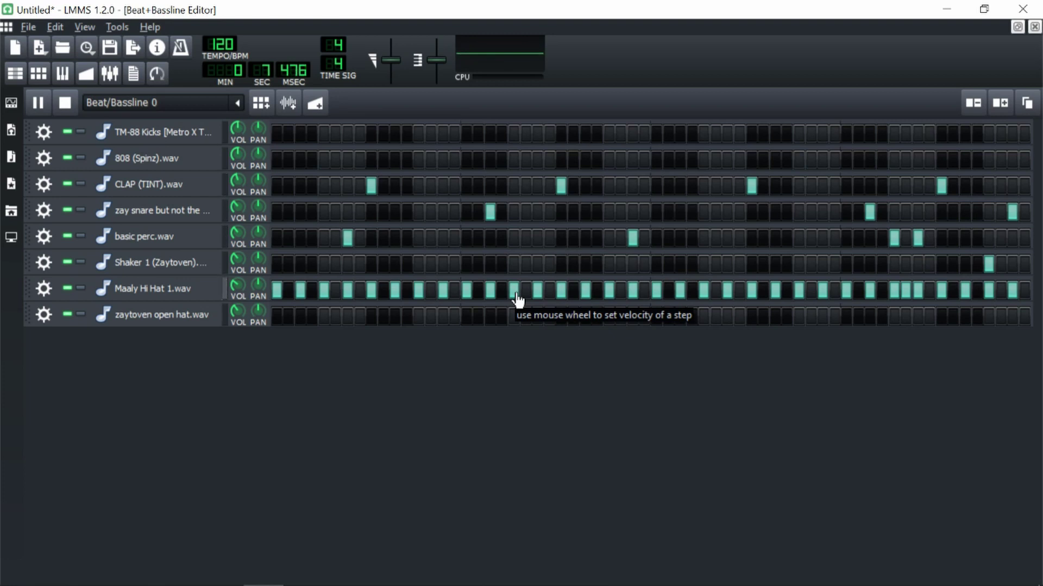
pyautogui.press('space')
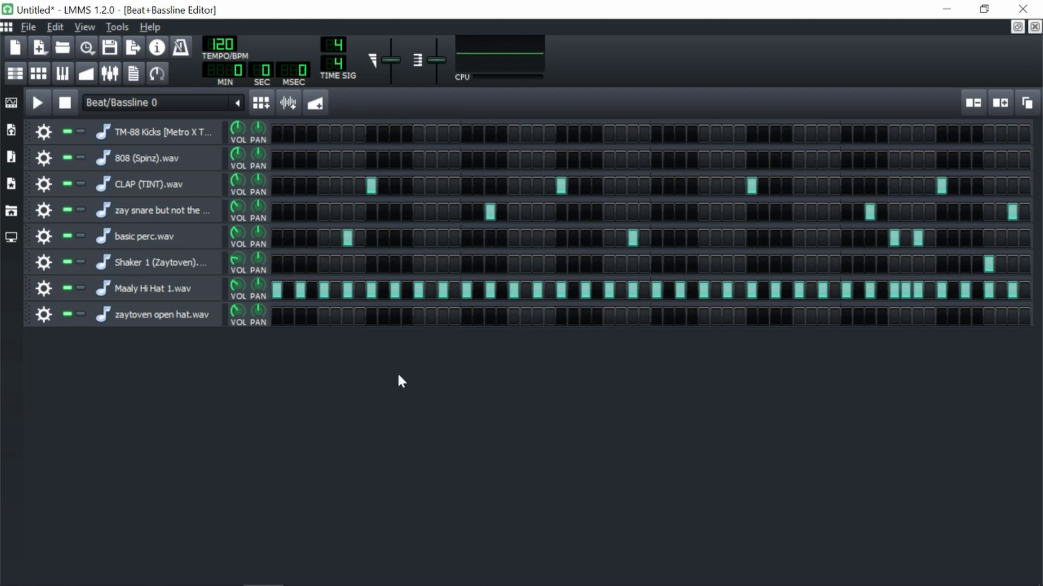
# Place zaytoven open hat hits on steps 13 and 45 and restore the Beat+Bassline Editor to a floating window.
pyautogui.click(418, 316)
pyautogui.click(1017, 26)
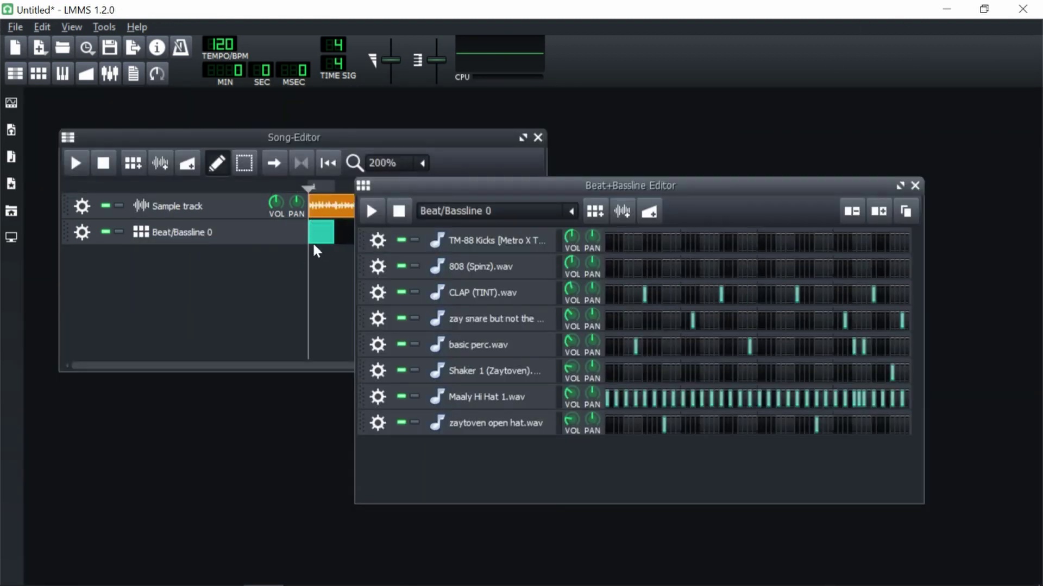
# Open the 808 (Spinz) instrument settings and set the sample's base note to C5.
pyautogui.moveTo(465, 273); pyautogui.dragTo(463, 272)
pyautogui.moveTo(968, 104); pyautogui.dragTo(943, 106)
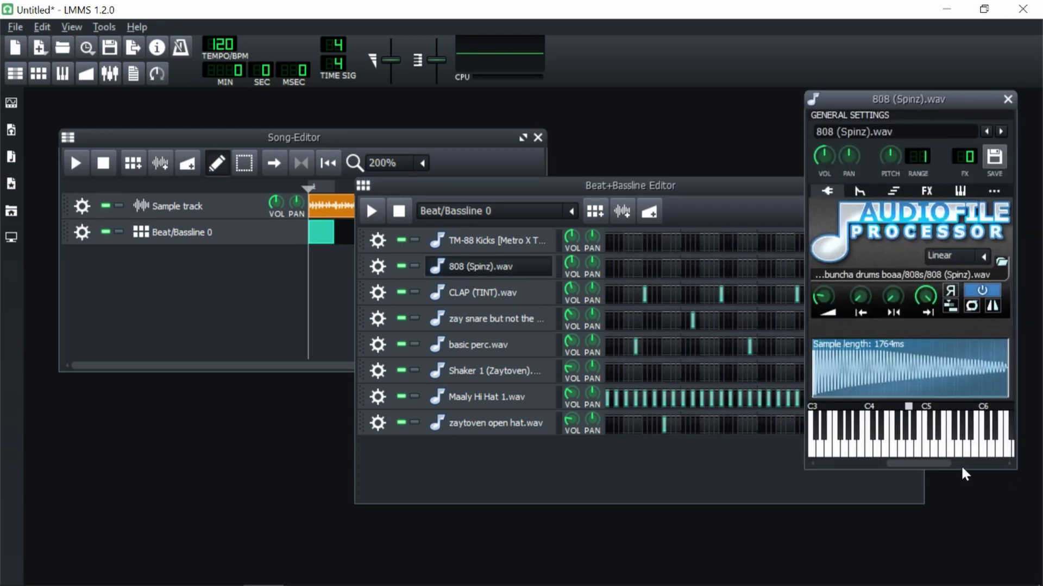
pyautogui.click(924, 406)
# Raise the modulation amount of the 808's volume envelope and return to its sample settings.
pyautogui.click(859, 193)
pyautogui.moveTo(986, 229); pyautogui.dragTo(985, 226)
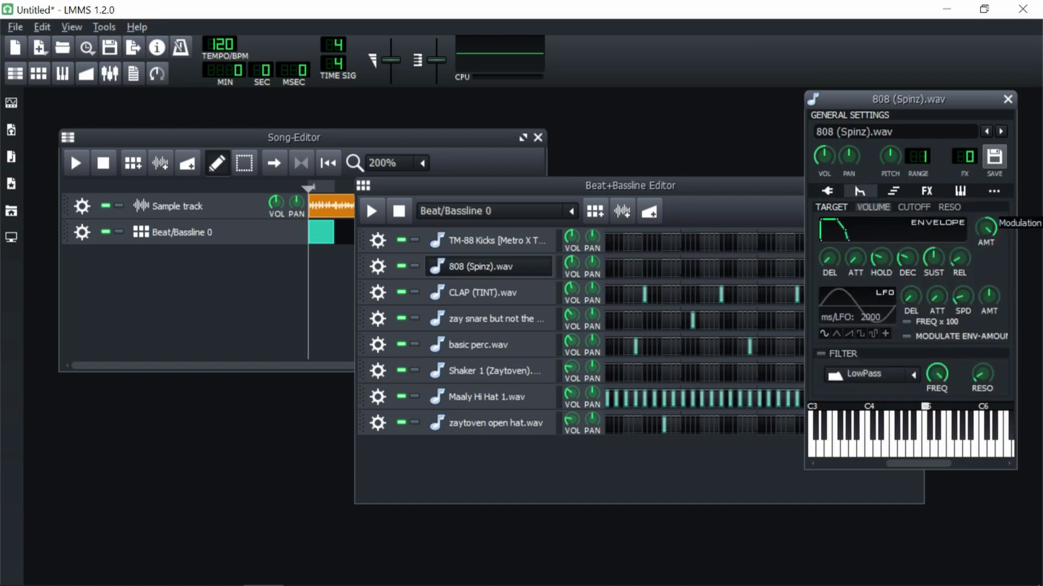
pyautogui.moveTo(856, 260)
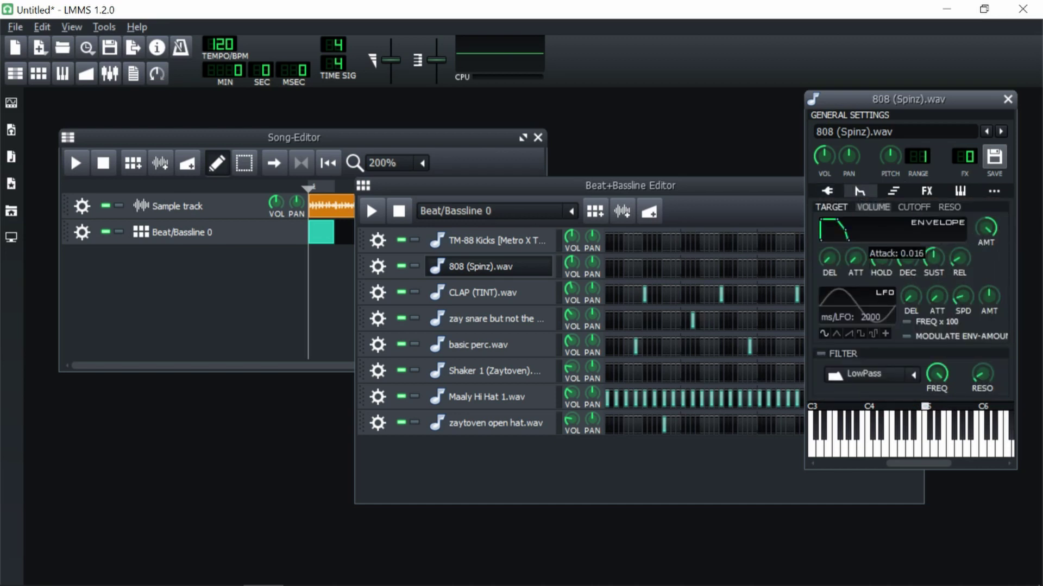
pyautogui.click(831, 190)
# Move the Beat+Bassline Editor clear of the Song-Editor tracks and place an 808 hit on step 1 of Beat/Bassline 0.
pyautogui.click(569, 242)
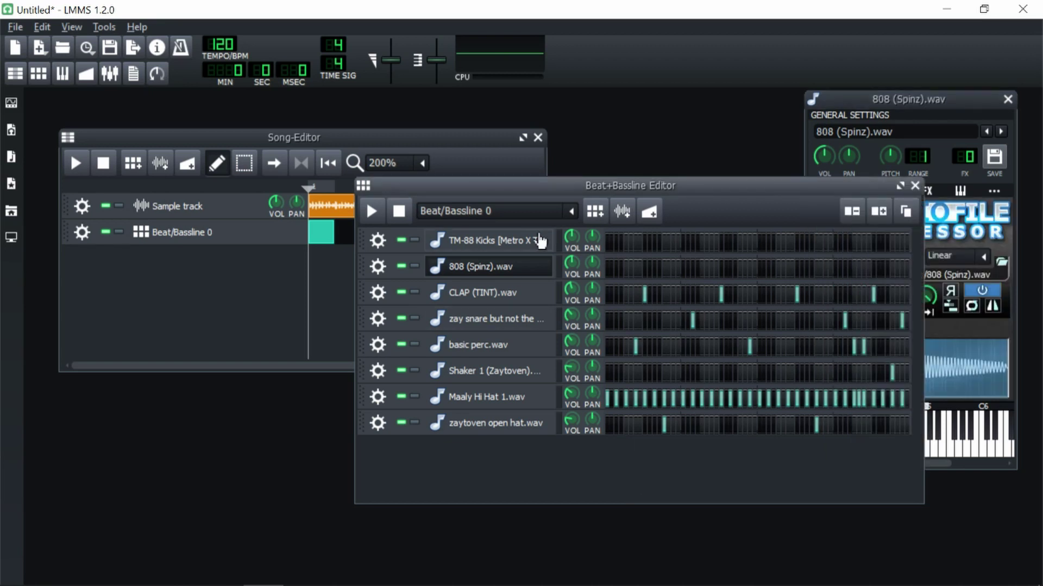
pyautogui.moveTo(523, 184); pyautogui.dragTo(516, 263)
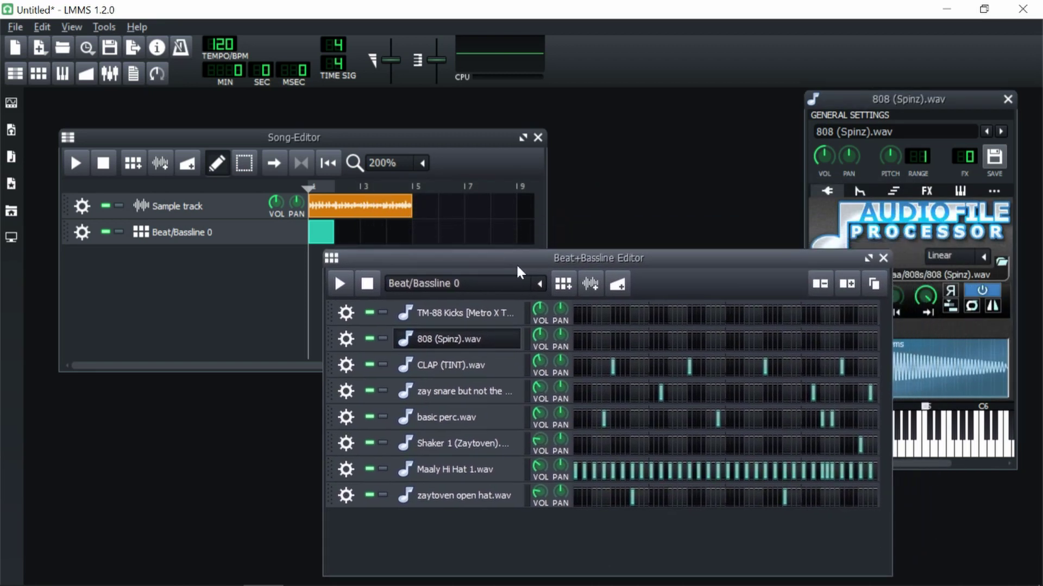
pyautogui.click(578, 338)
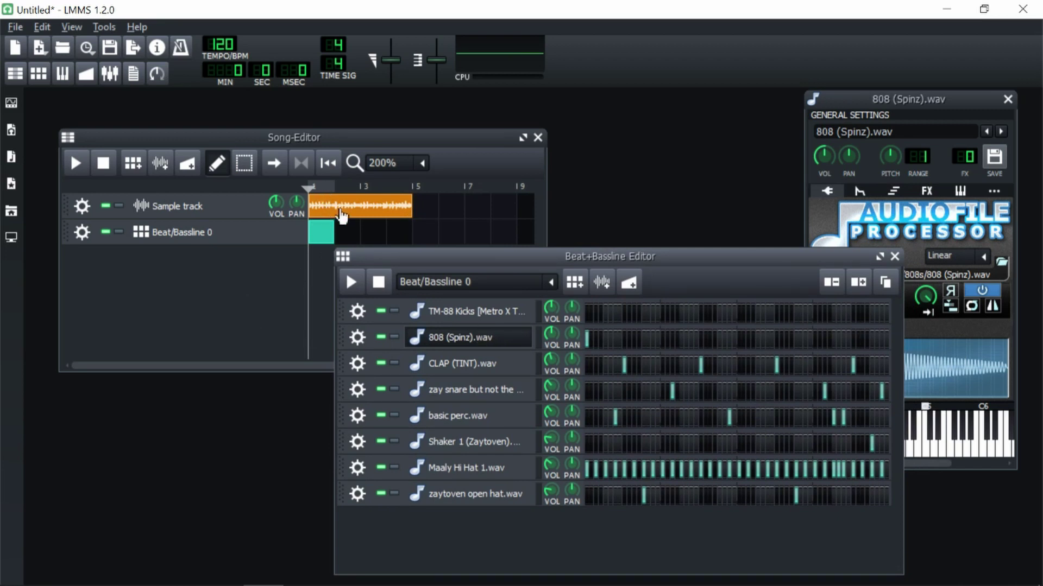
# Add a second beat/bassline track for the 808, mute Beat/Bassline 0 and play the song back briefly.
pyautogui.click(133, 162)
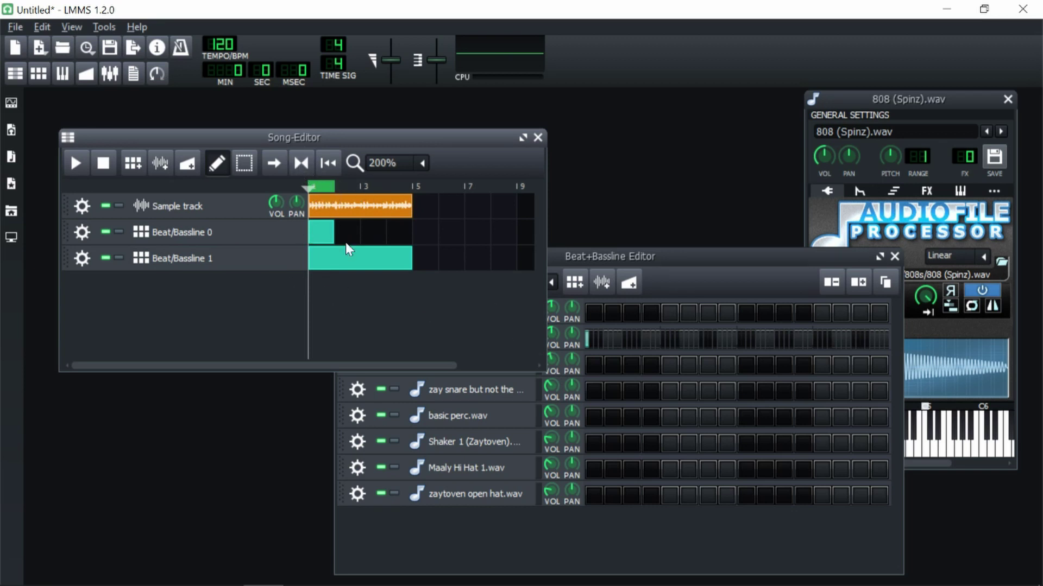
pyautogui.click(106, 232)
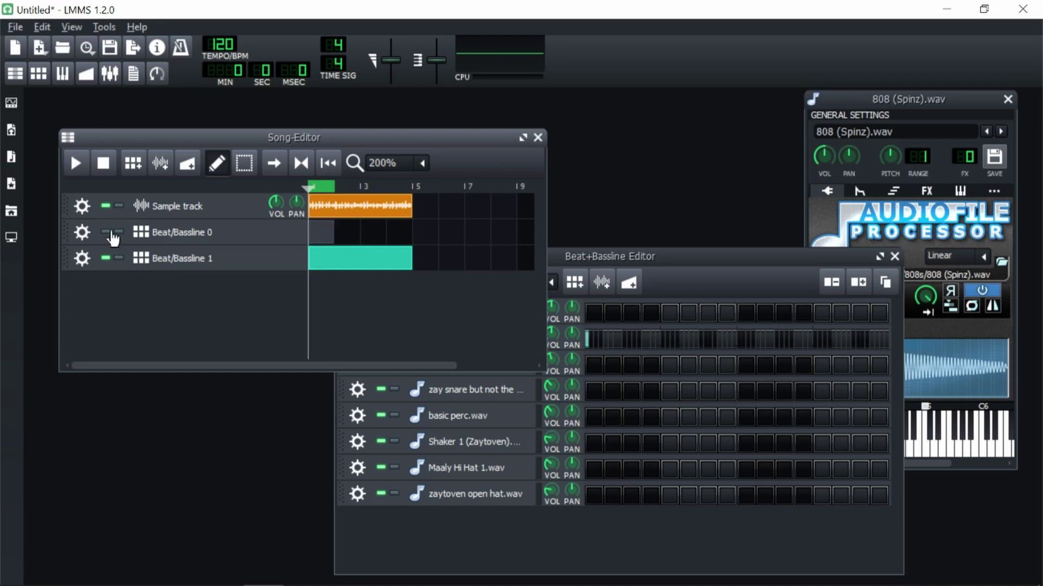
pyautogui.click(77, 162)
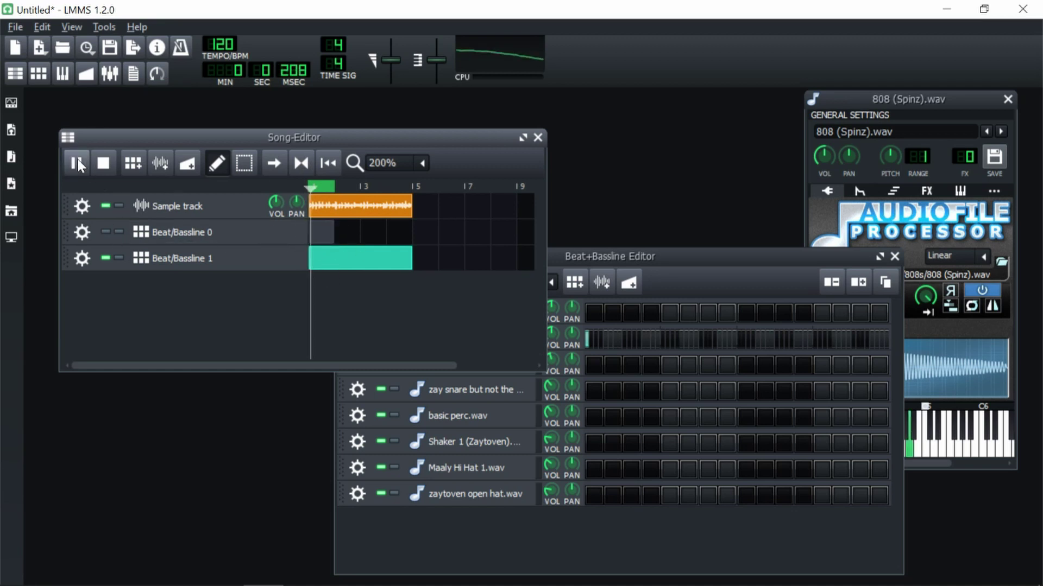
pyautogui.click(105, 166)
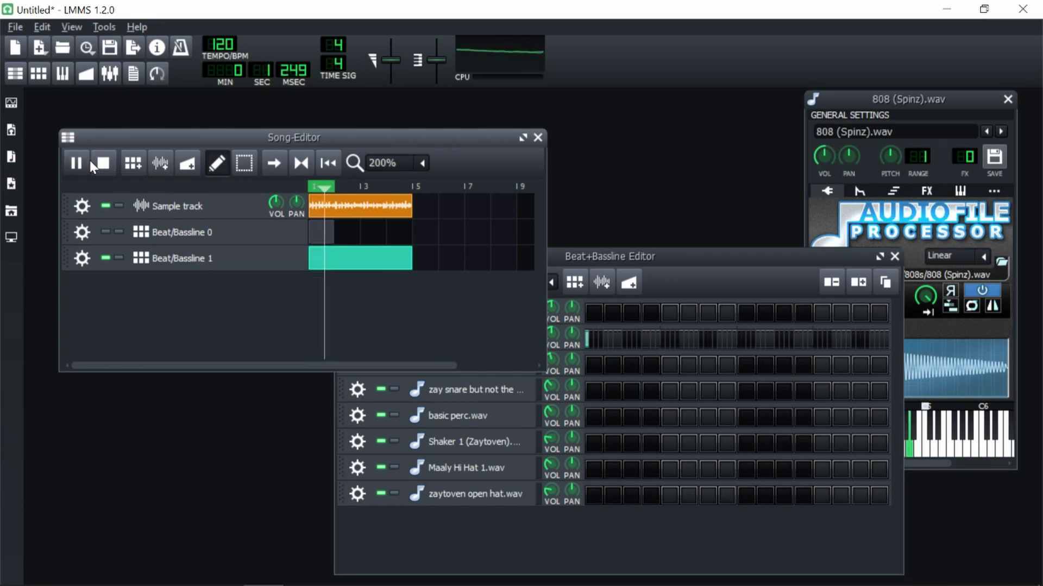
# Inspect the 808 pattern of Beat/Bassline 1 in the piano roll and return to the Beat+Bassline Editor.
pyautogui.rightClick(628, 338)
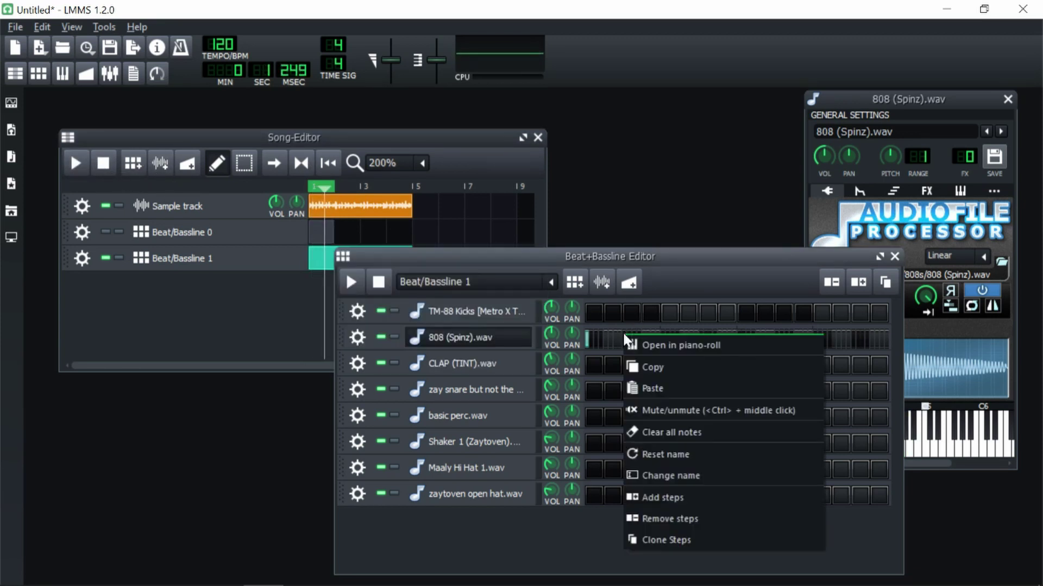
pyautogui.click(635, 343)
pyautogui.scroll(-5, 99, 291)
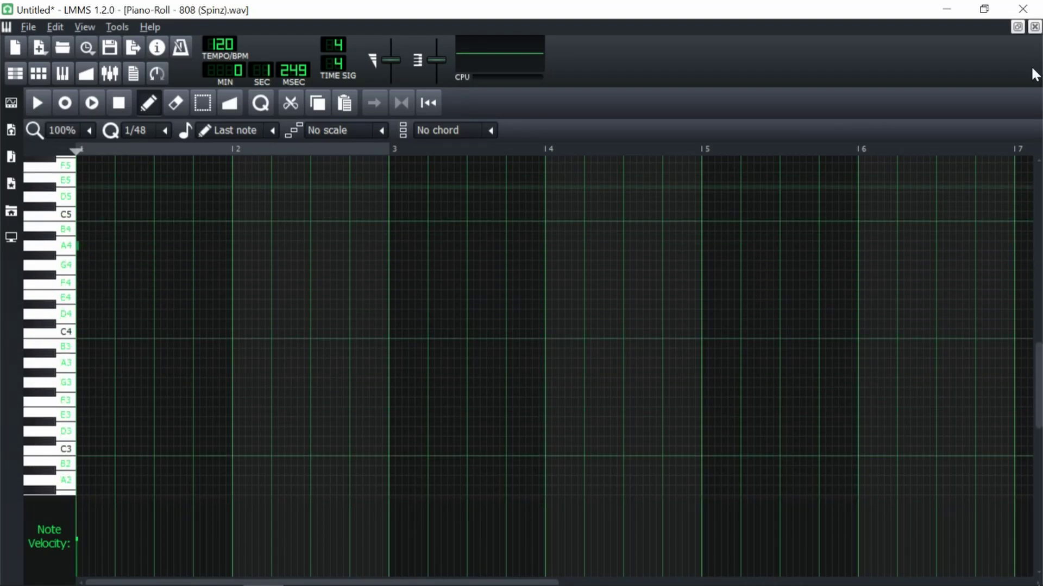
pyautogui.click(1035, 27)
pyautogui.moveTo(542, 275); pyautogui.dragTo(604, 270)
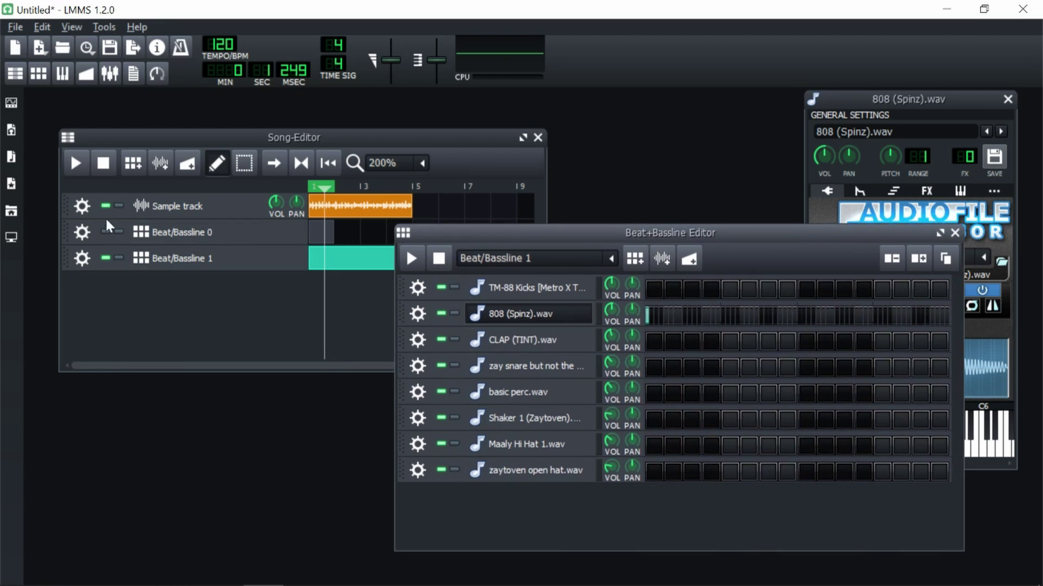
# Transpose the one-bar 808 note in the piano roll from D5 up one octave to D6.
pyautogui.press('F7')
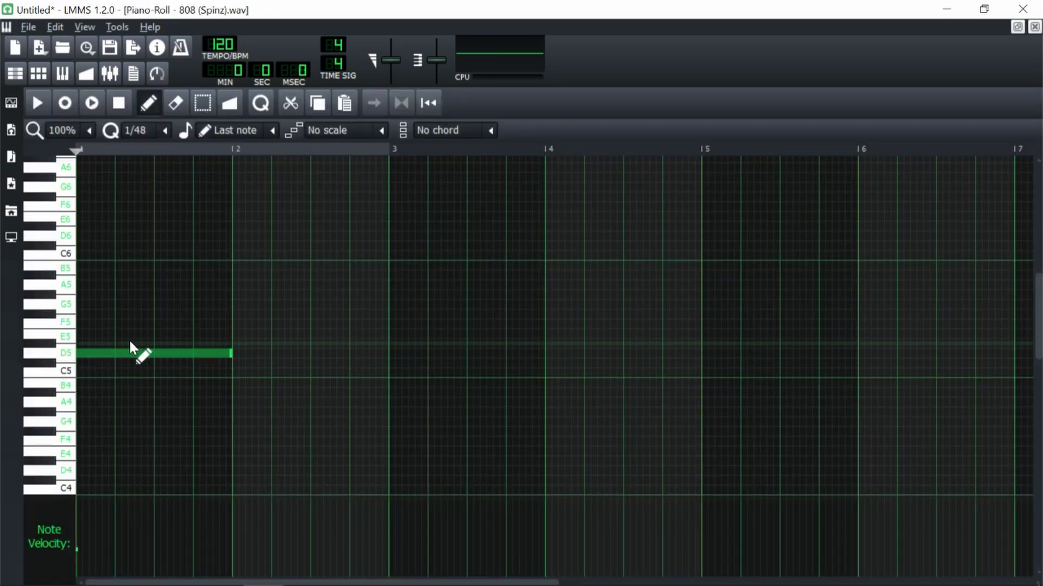
pyautogui.hotkey('ctrl', 'Up')
pyautogui.hotkey('ctrl', 'Up')
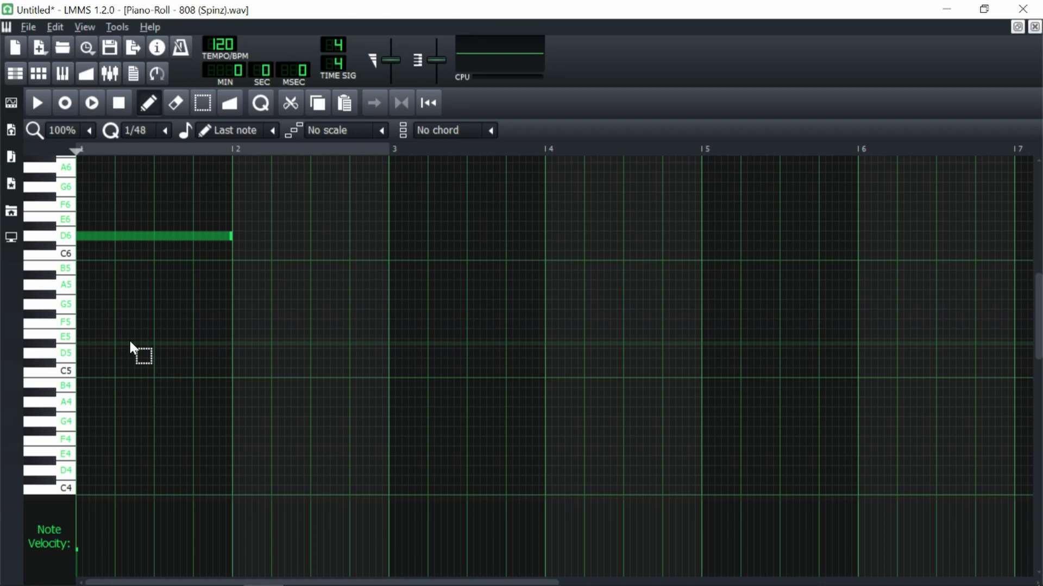
pyautogui.scroll(3, 145, 272)
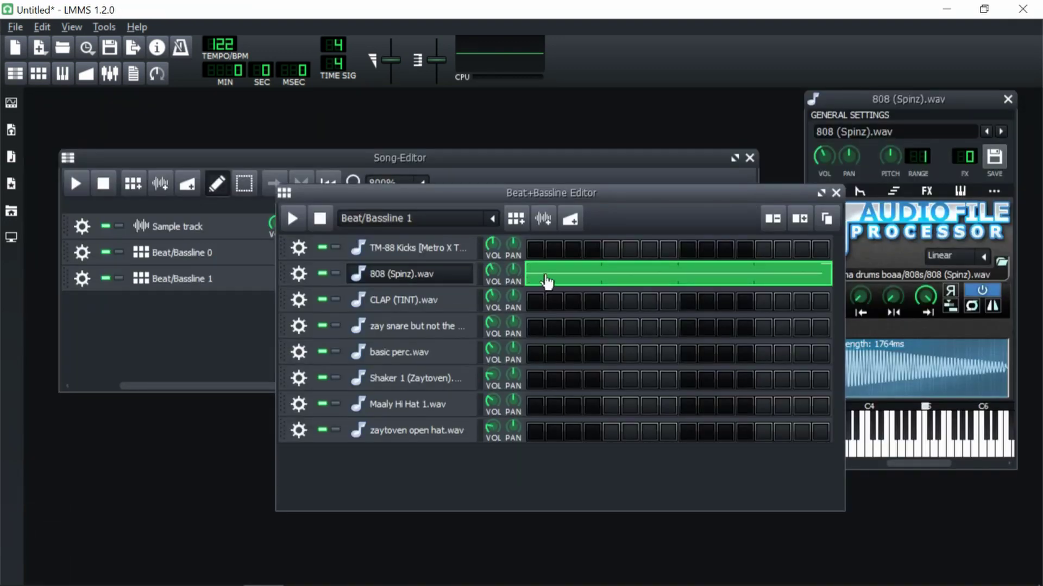
# Review the full 808 note pattern of Beat/Bassline 1 in the piano roll and close it.
pyautogui.rightClick(549, 277)
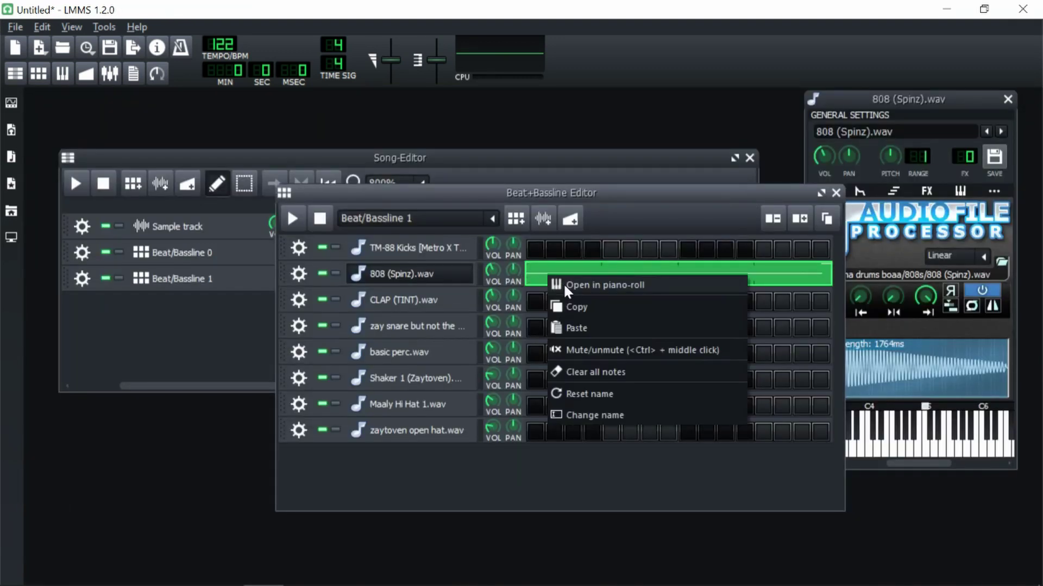
pyautogui.click(565, 285)
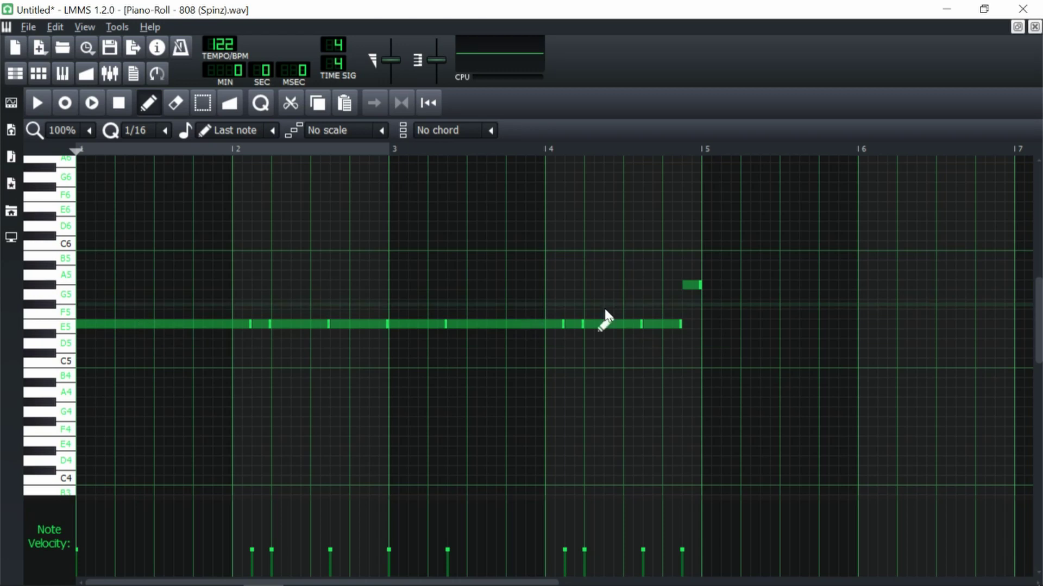
pyautogui.click(1035, 28)
# Play the song from the middle of bar 4 to check the join between the sample clips at bar 5.
pyautogui.moveTo(422, 161); pyautogui.dragTo(456, 176)
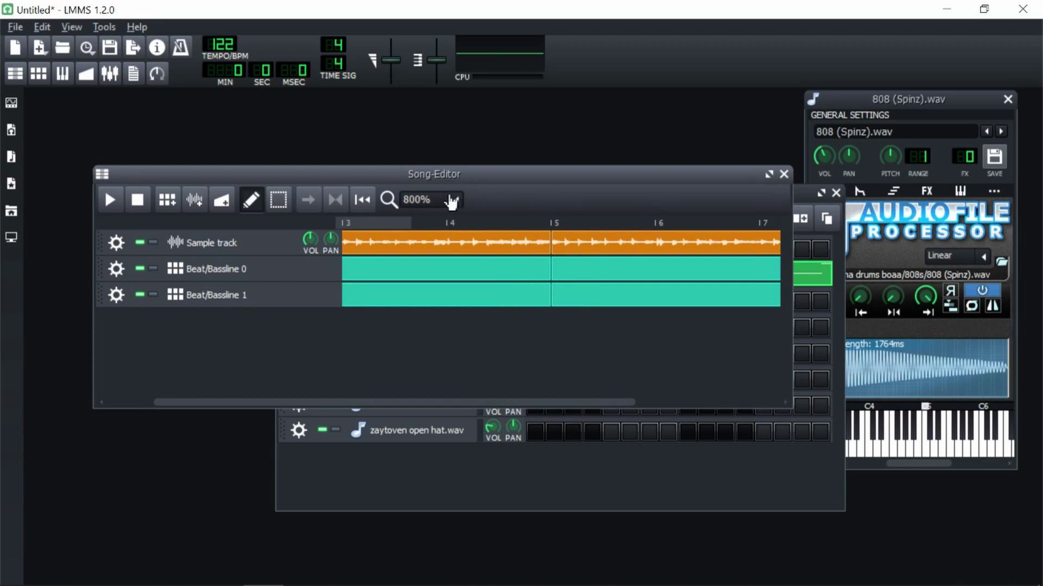
pyautogui.scroll(-1, 436, 203)
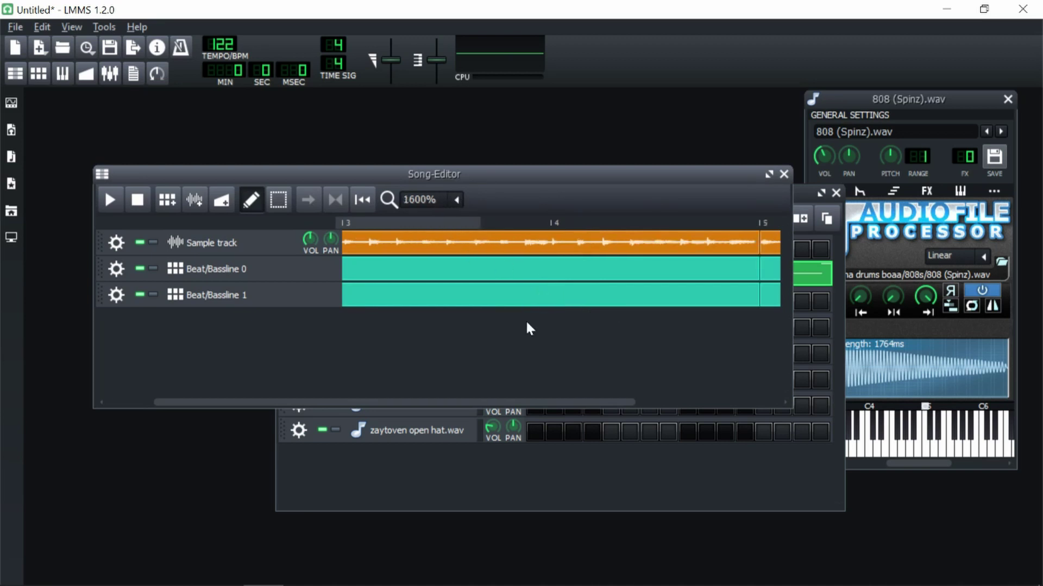
pyautogui.moveTo(507, 402); pyautogui.dragTo(532, 402)
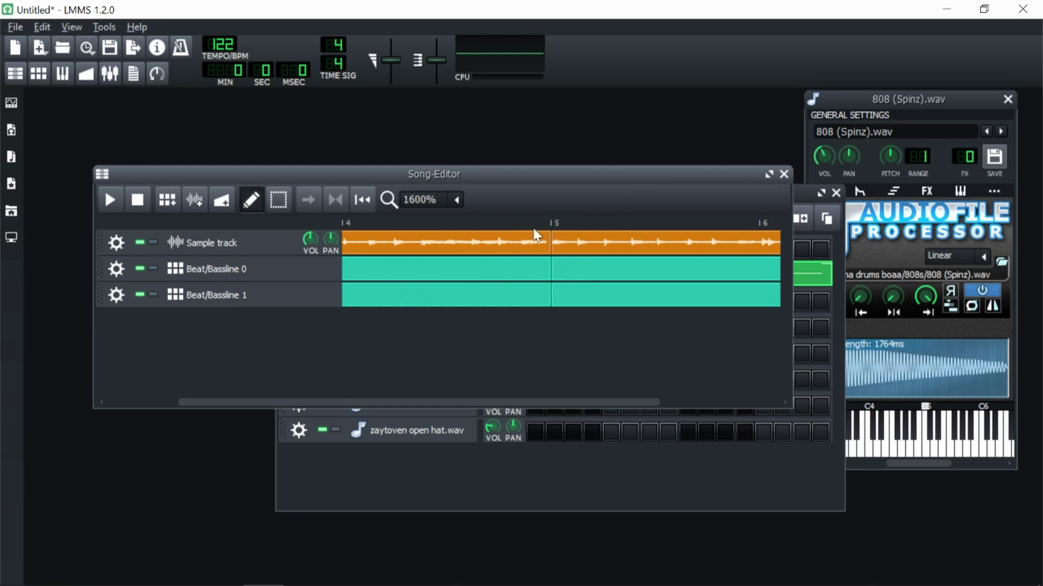
pyautogui.click(461, 222)
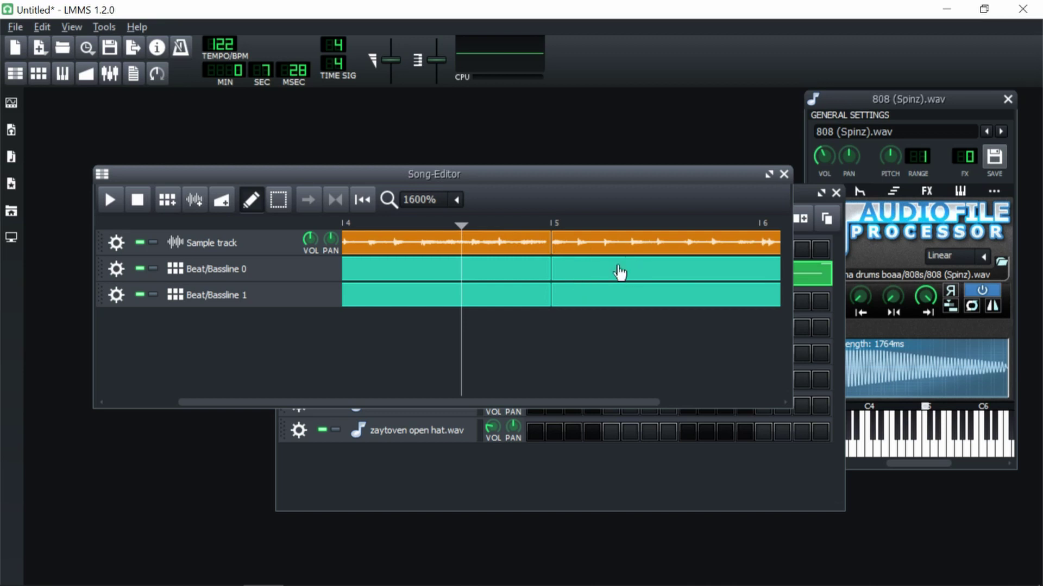
pyautogui.click(111, 203)
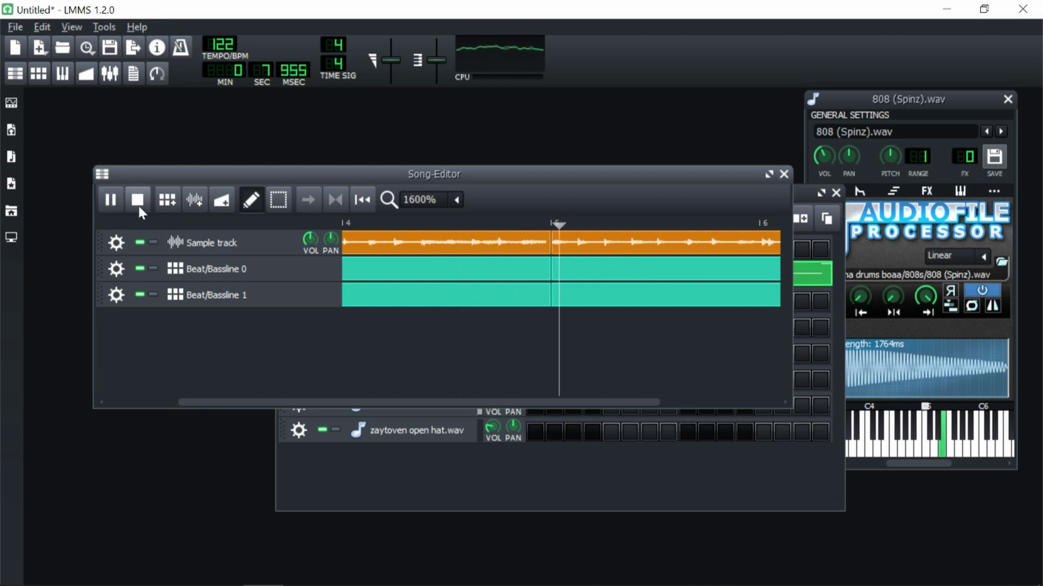
pyautogui.click(138, 204)
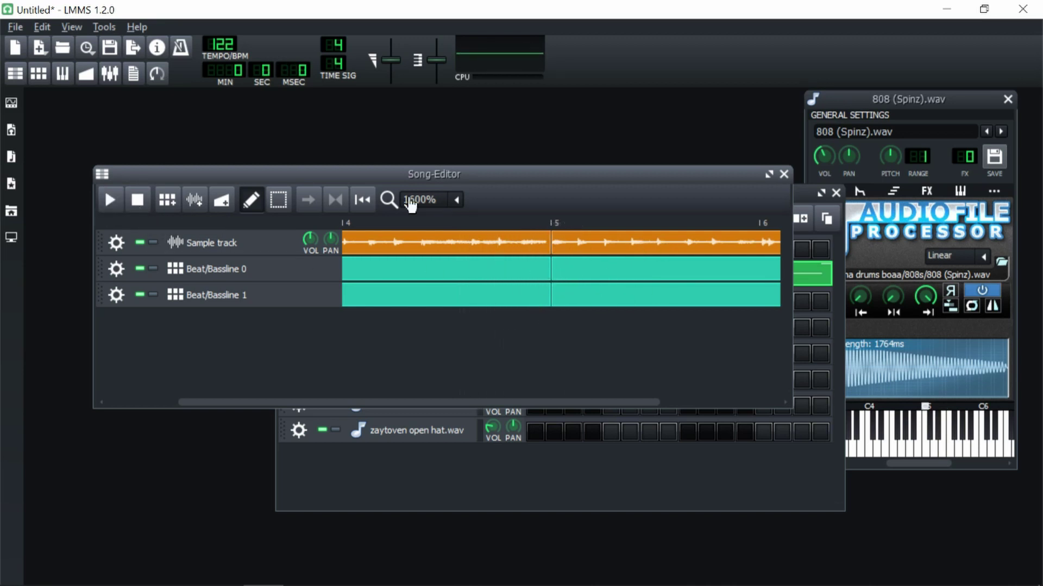
# Set the tempo to 123 BPM and play the whole song back from the start.
pyautogui.moveTo(221, 46); pyautogui.dragTo(221, 43)
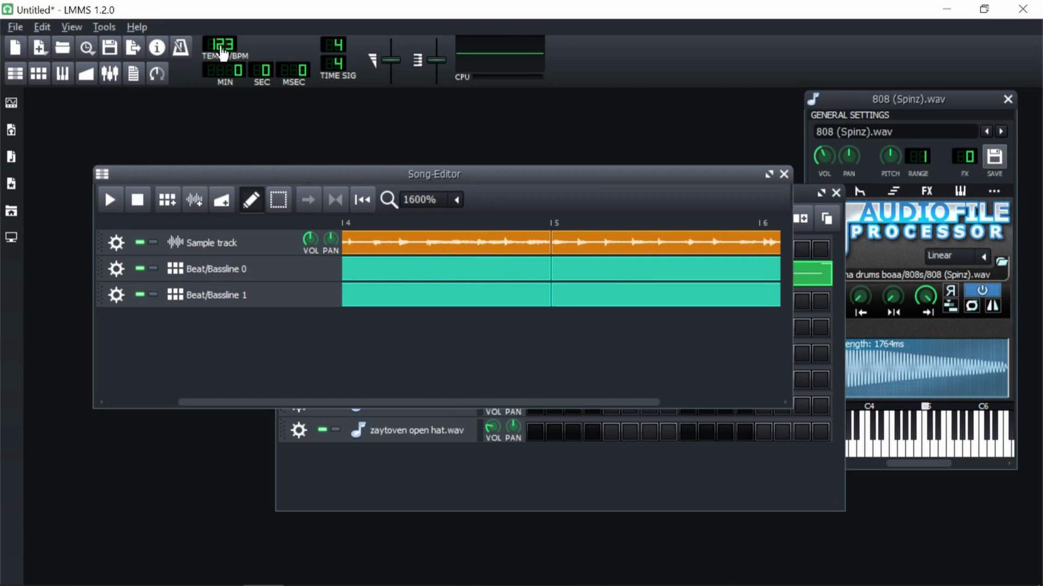
pyautogui.click(454, 199)
pyautogui.click(429, 293)
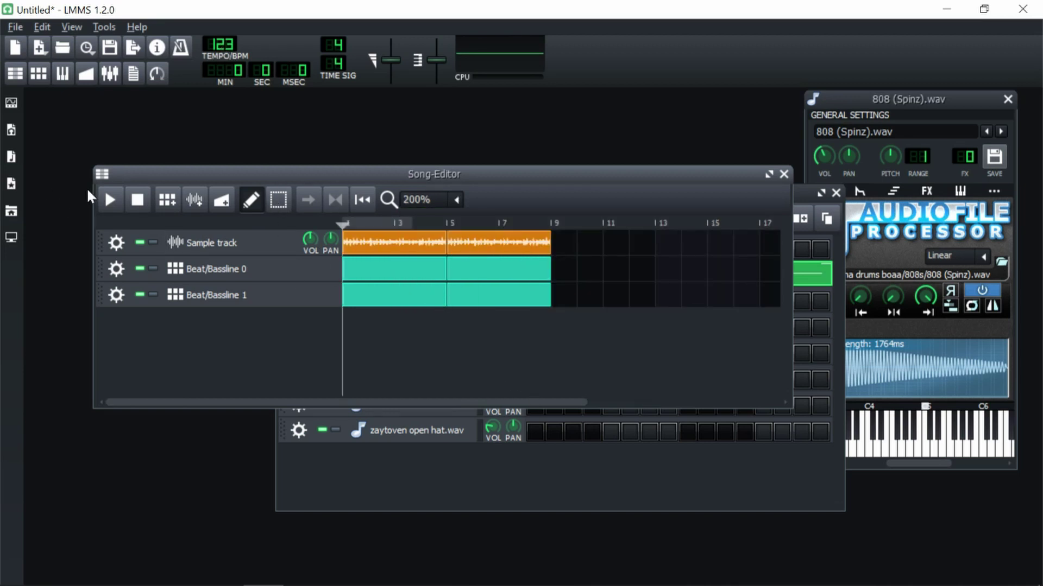
pyautogui.click(109, 200)
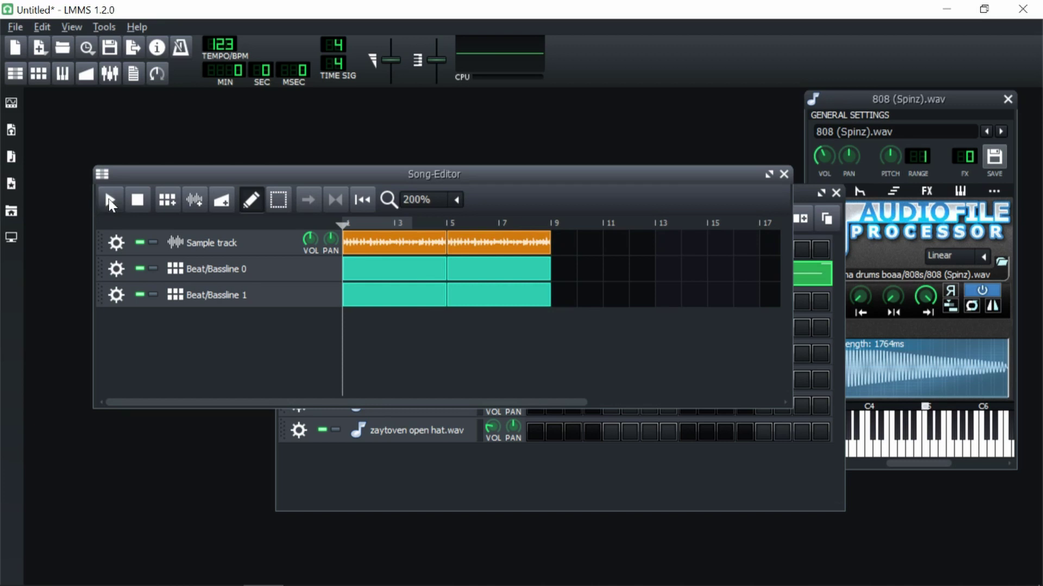
pyautogui.click(138, 202)
# Show the Beat/Bassline 0 drum pattern and return to the Song-Editor.
pyautogui.moveTo(531, 170); pyautogui.dragTo(565, 210)
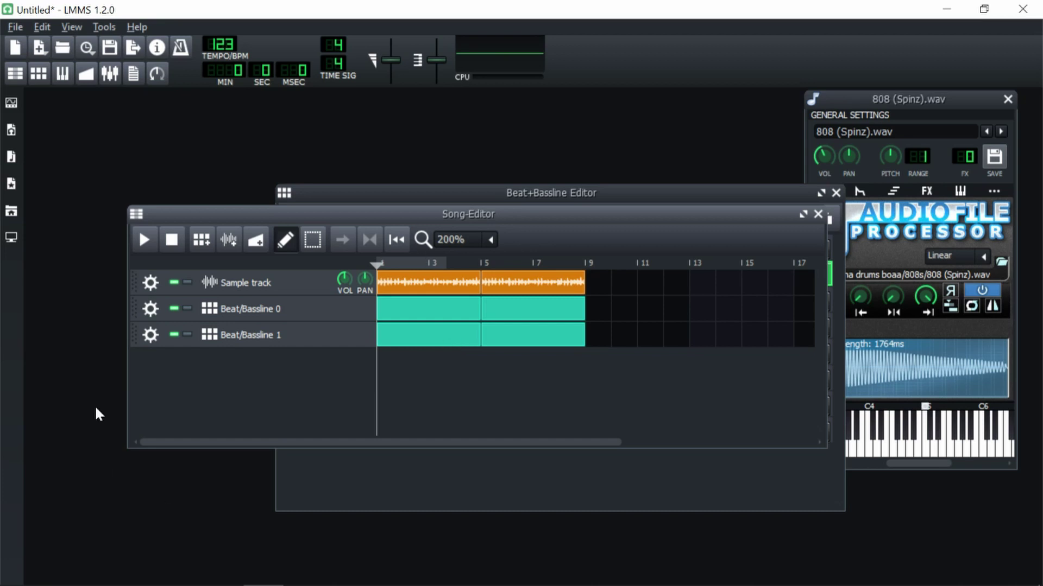
pyautogui.click(247, 309)
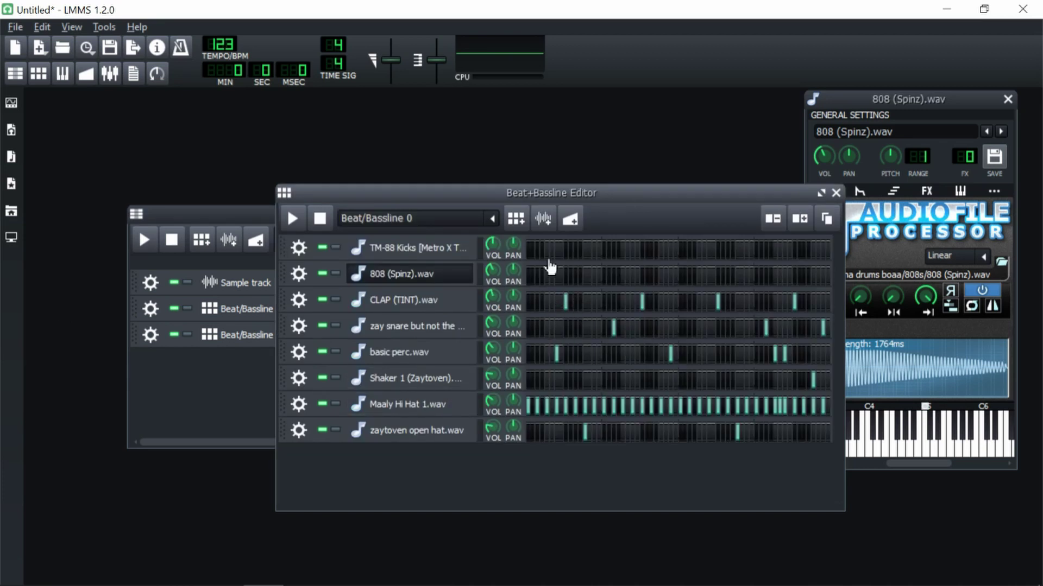
pyautogui.click(563, 301)
pyautogui.click(215, 395)
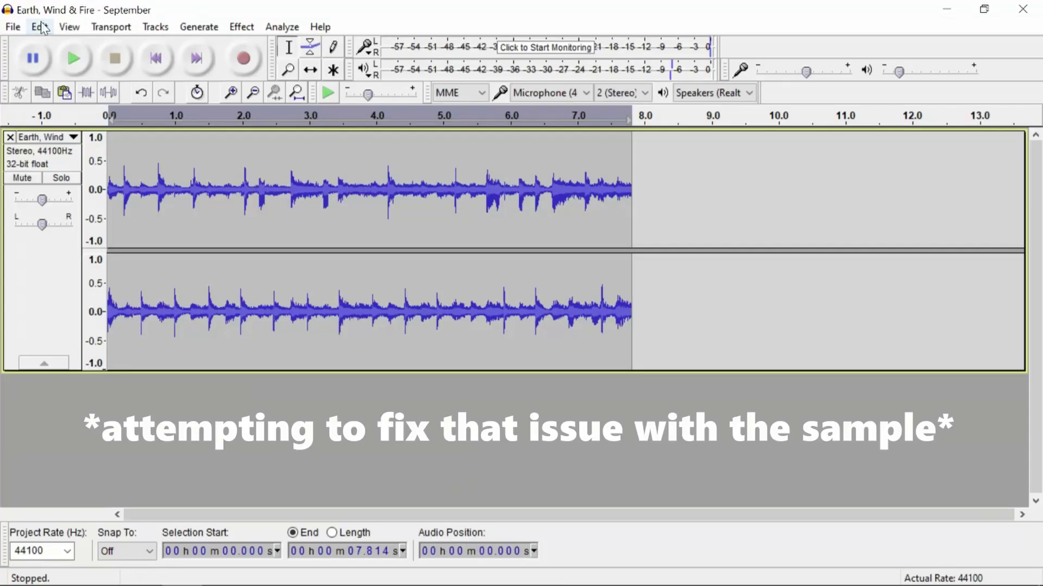
# In Audacity, undo the last edit to the September loop and play the clip back.
pyautogui.click(39, 27)
pyautogui.click(53, 46)
pyautogui.click(231, 92)
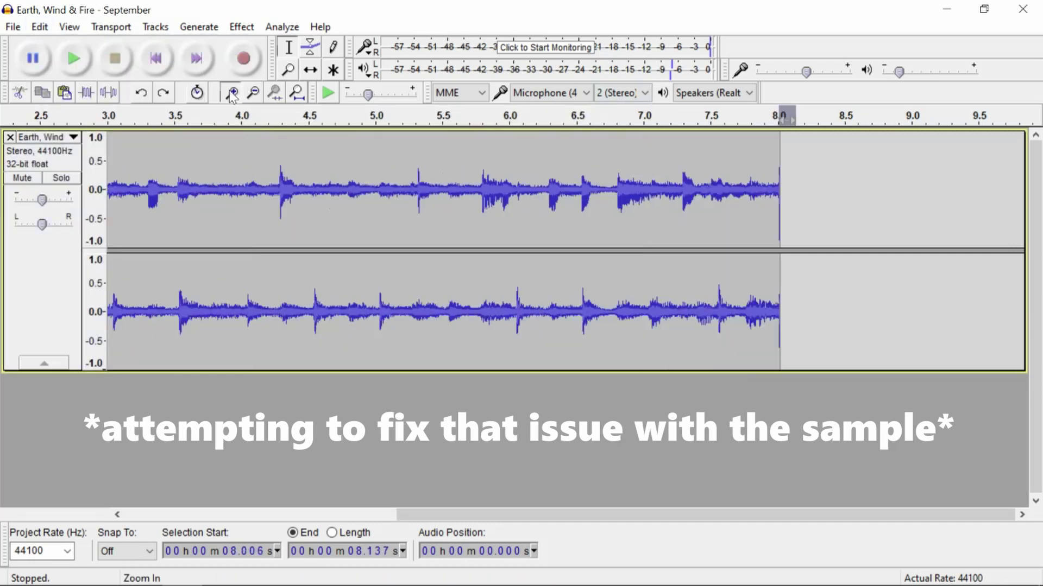
pyautogui.click(231, 93)
pyautogui.click(241, 26)
pyautogui.click(342, 65)
pyautogui.hotkey('ctrl', 'f')
pyautogui.press('space')
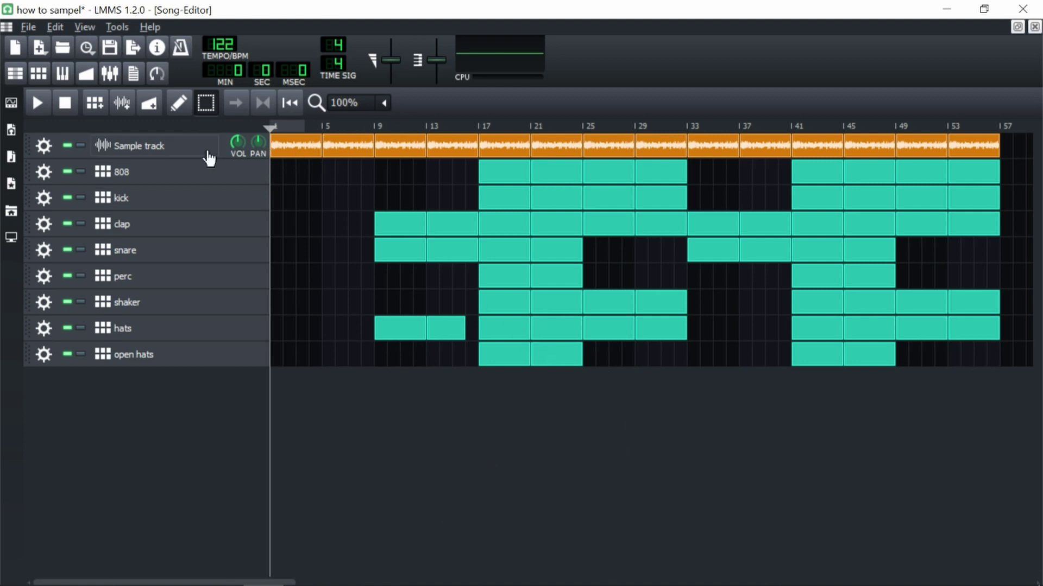
# In LMMS, open the Sample track's effects chain and examine the Equalizer's low-cut and high-cut curve.
pyautogui.click(179, 147)
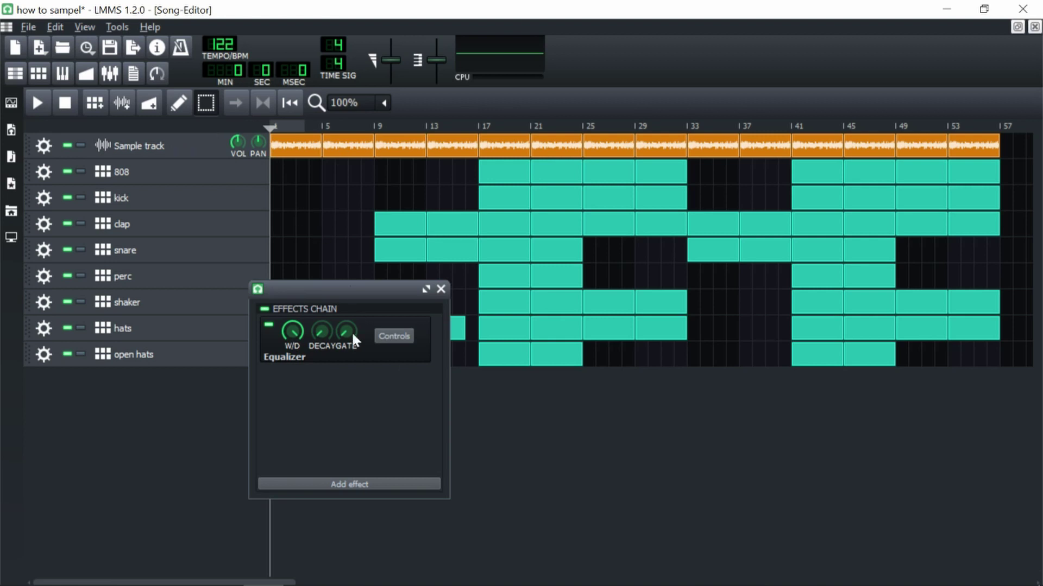
pyautogui.click(377, 340)
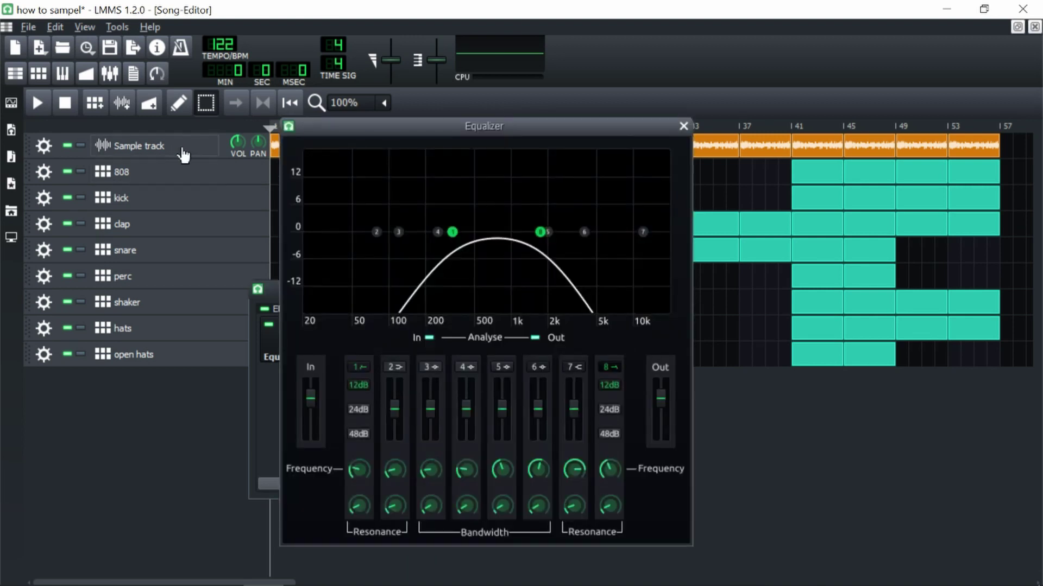
pyautogui.click(683, 127)
# Review the song-global automation of the Equalizer's Wet/Dry mix across the arrangement and close the effects chain.
pyautogui.rightClick(289, 338)
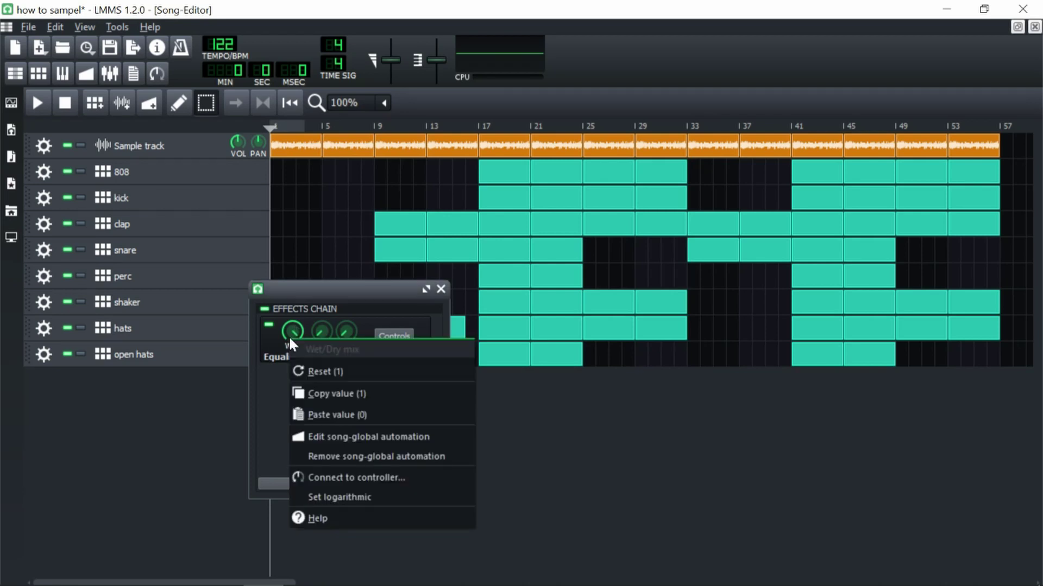
pyautogui.click(327, 440)
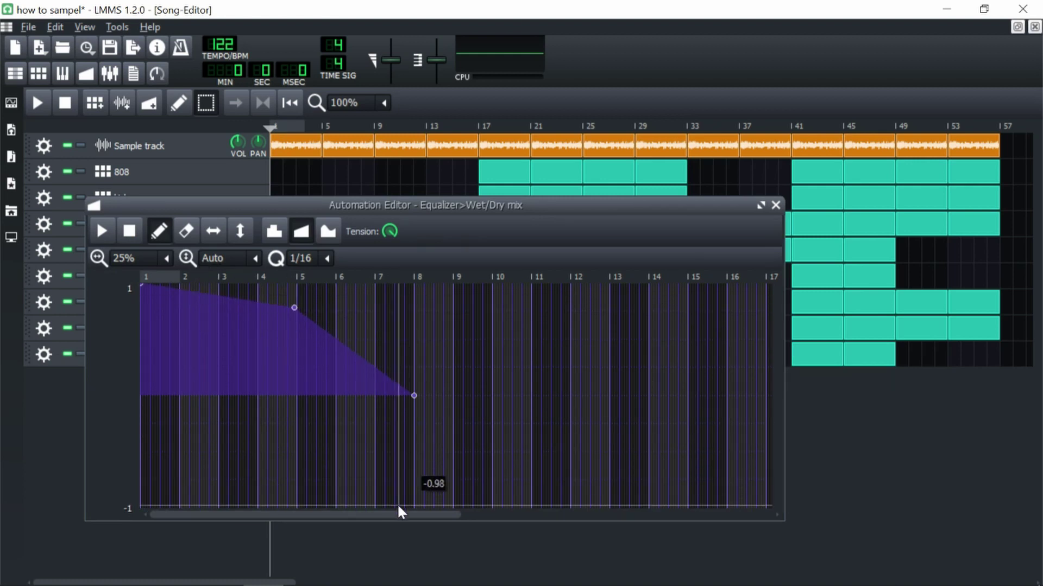
pyautogui.moveTo(416, 514); pyautogui.dragTo(576, 522)
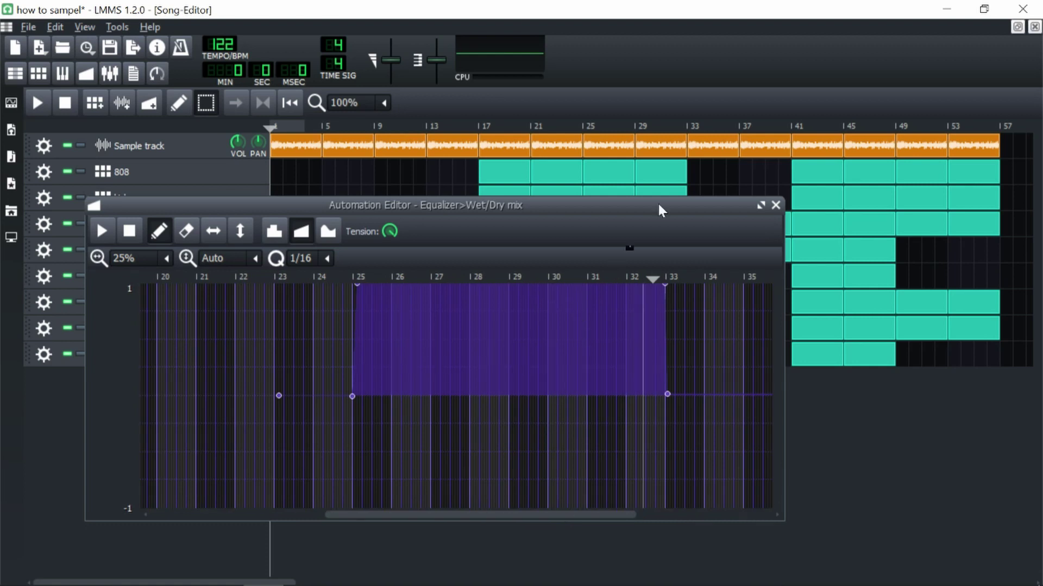
pyautogui.hscroll(3, 449, 471)
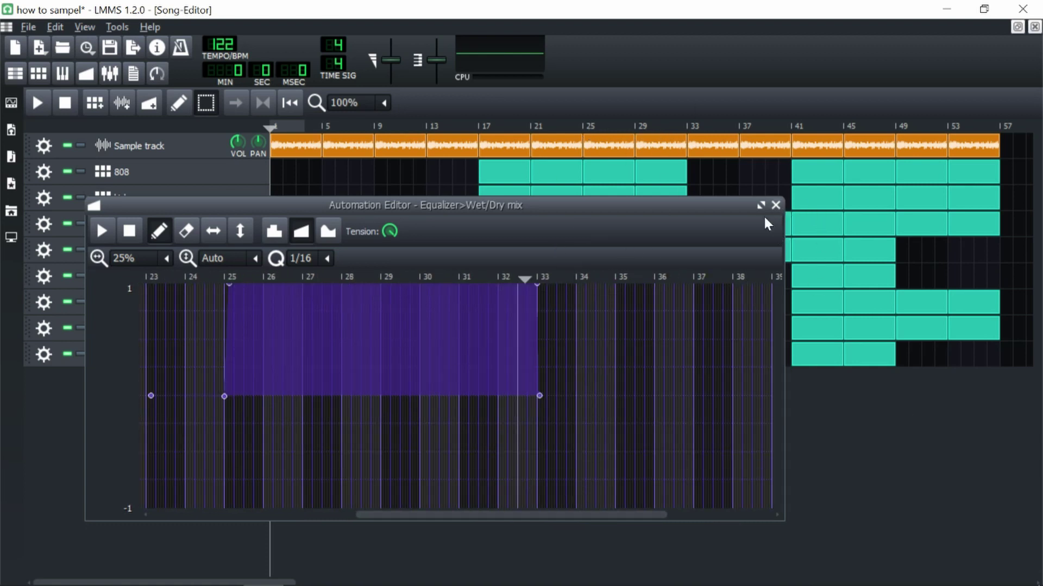
pyautogui.click(774, 204)
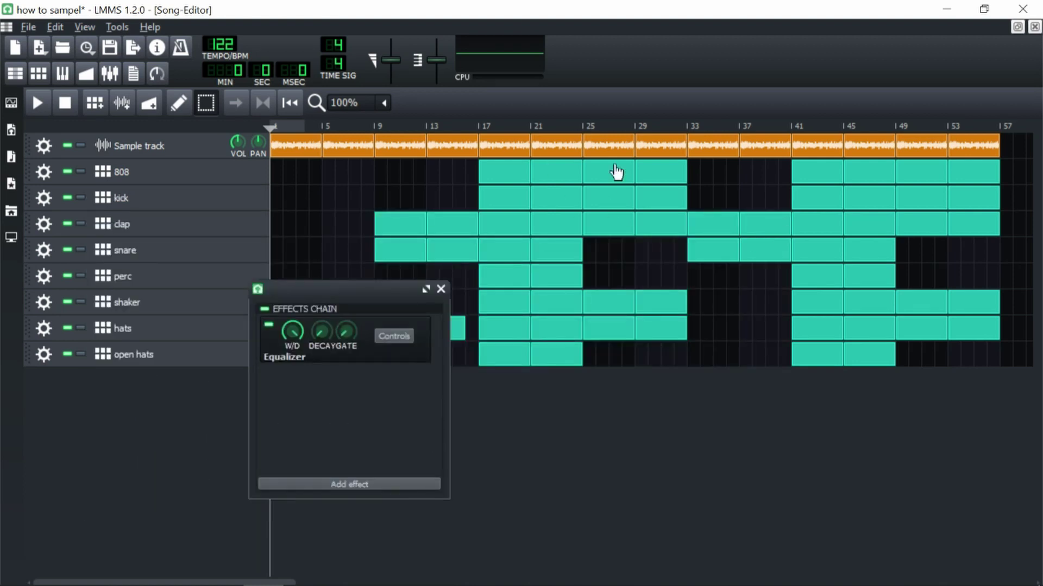
pyautogui.moveTo(399, 301); pyautogui.dragTo(470, 336)
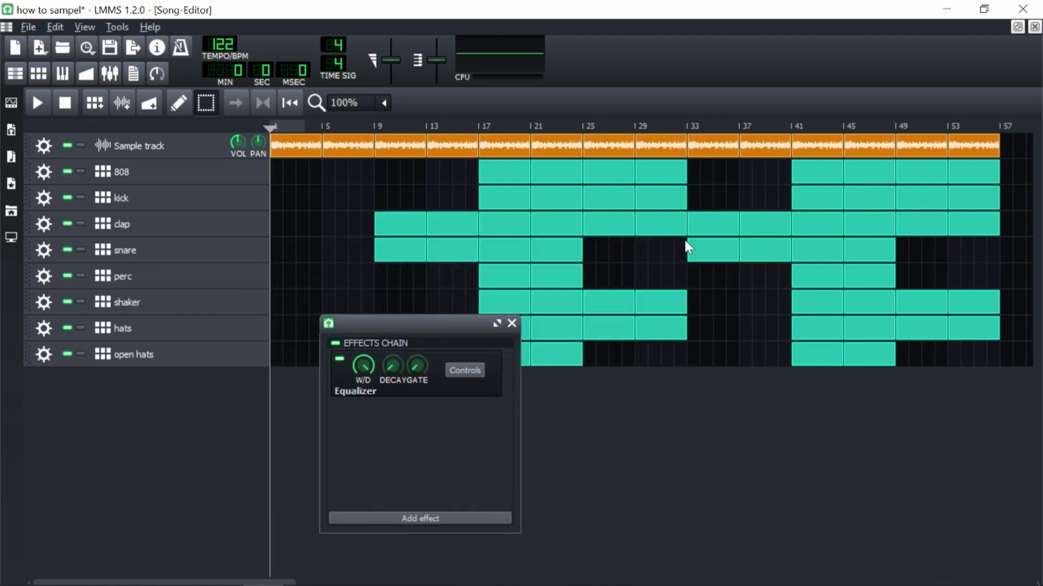
pyautogui.click(511, 324)
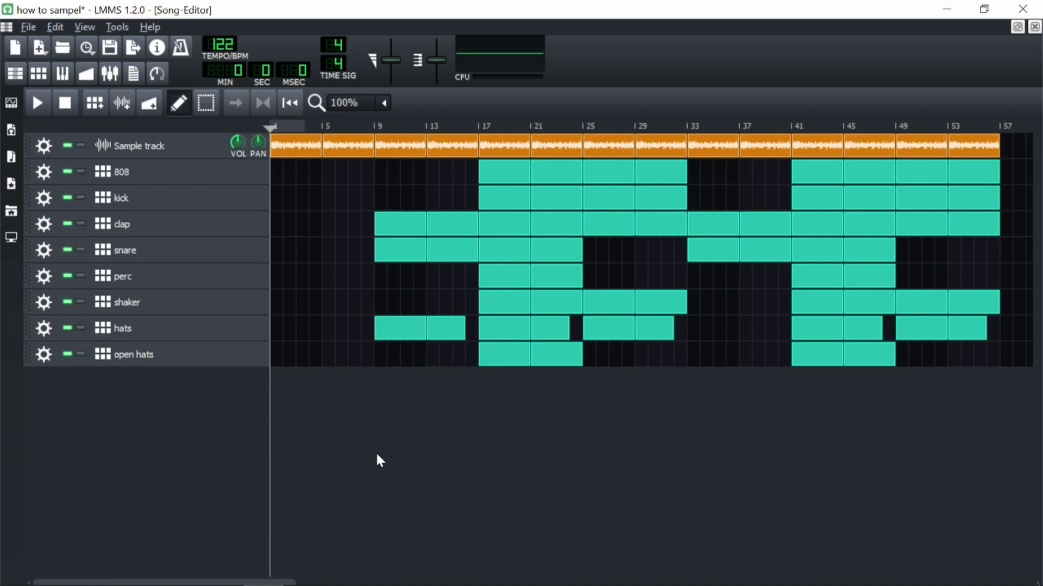